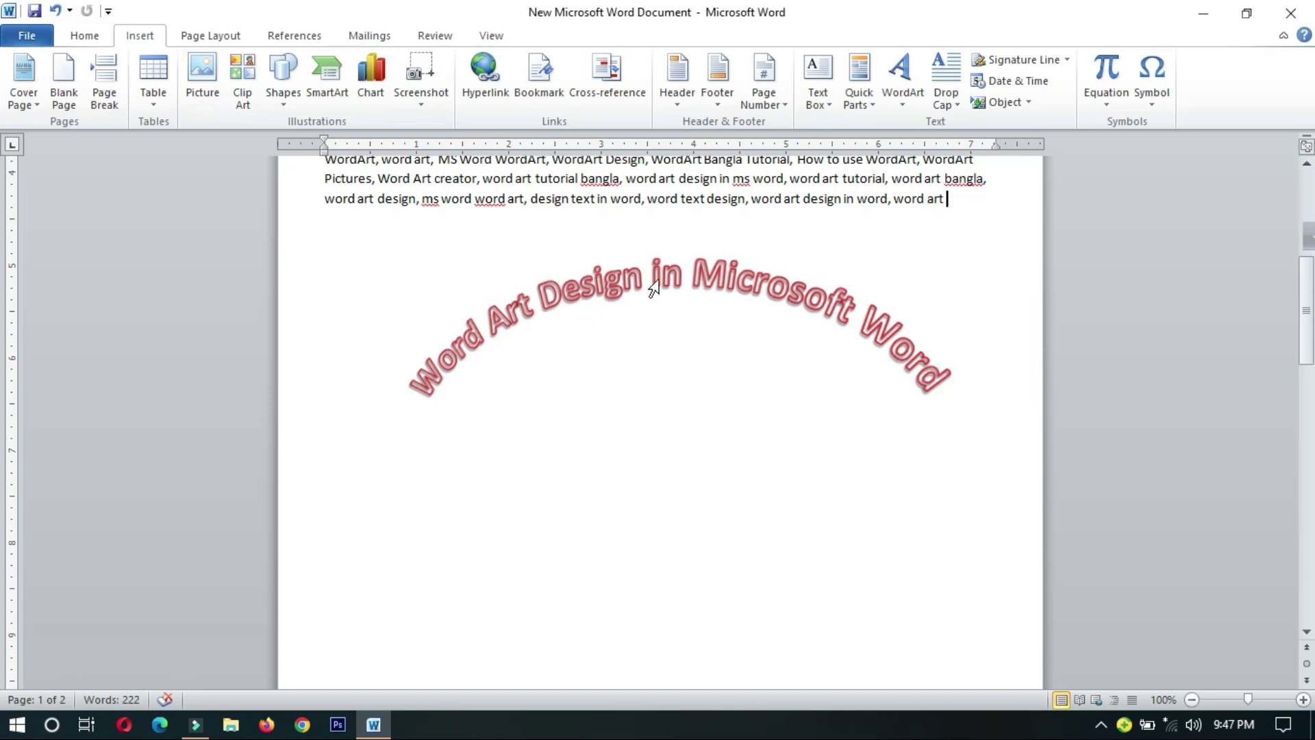
Delete the curved title and insert a red-outlined 'Your text here' WordArt below the keyword paragraph
{"action": "key", "text": "Delete"}
{"action": "left_click", "coordinate": [618, 282]}
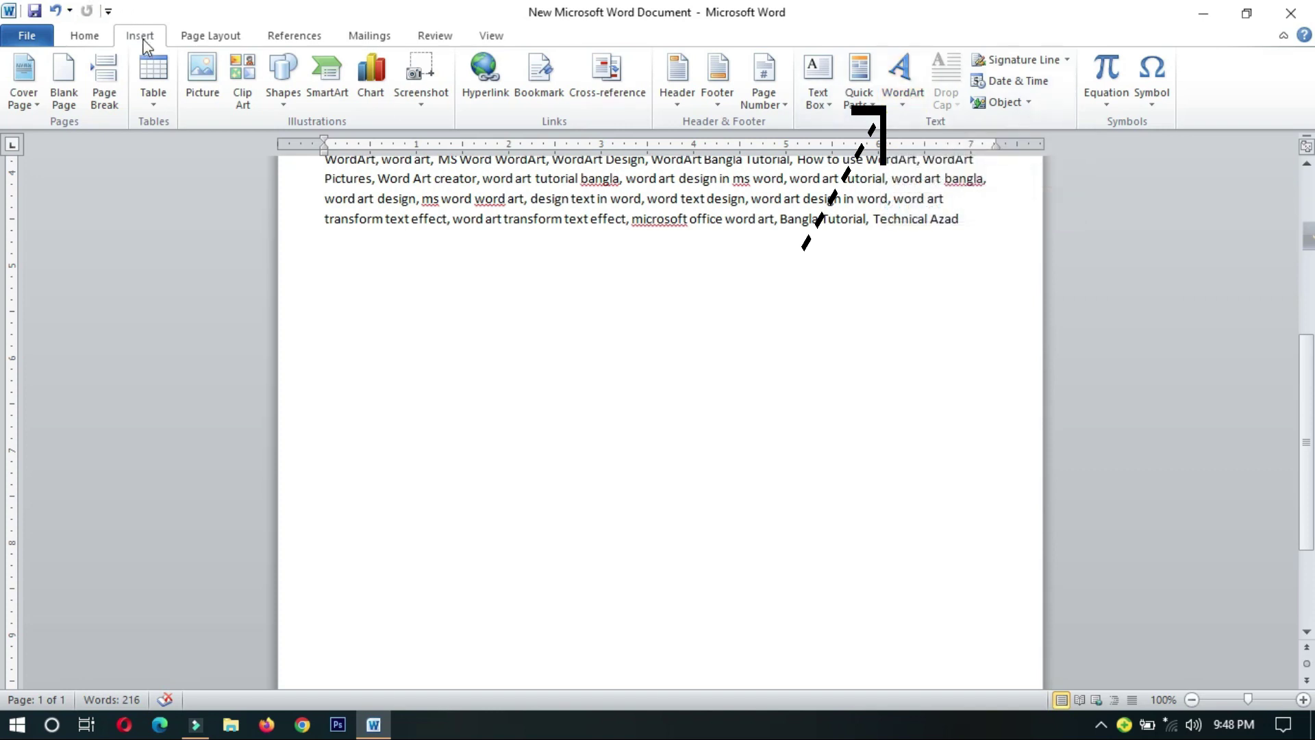
{"action": "left_click", "coordinate": [906, 111]}
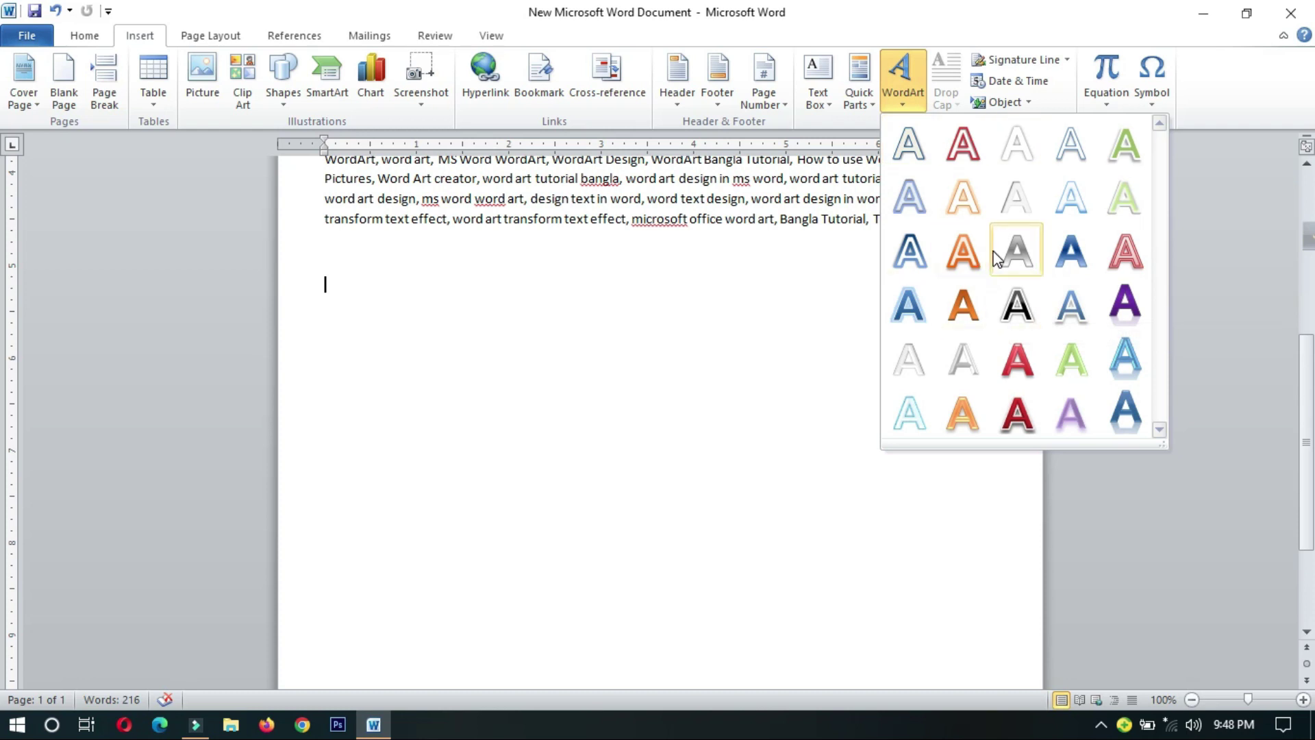
{"action": "left_click", "coordinate": [963, 150]}
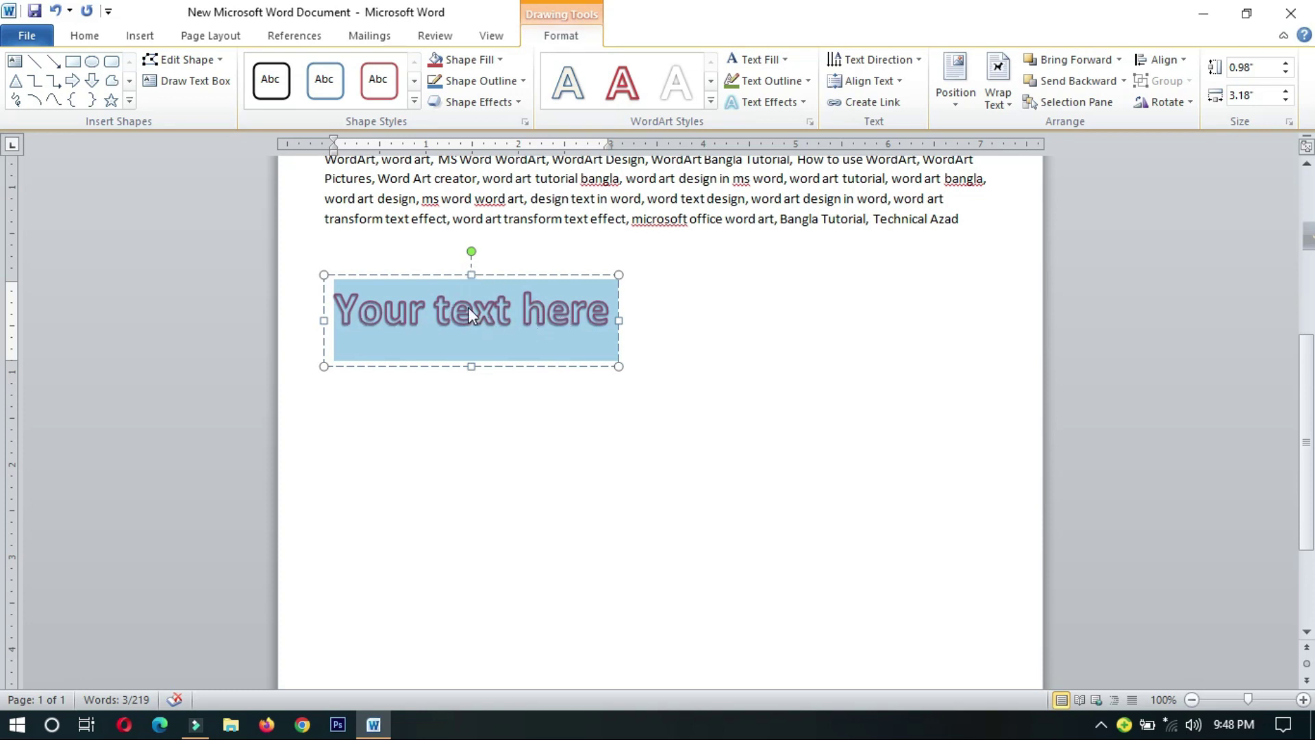
Delete the placeholder WordArt and copy 'Word Art Design in Microsoft Word' from the top line
{"action": "key", "text": "Delete"}
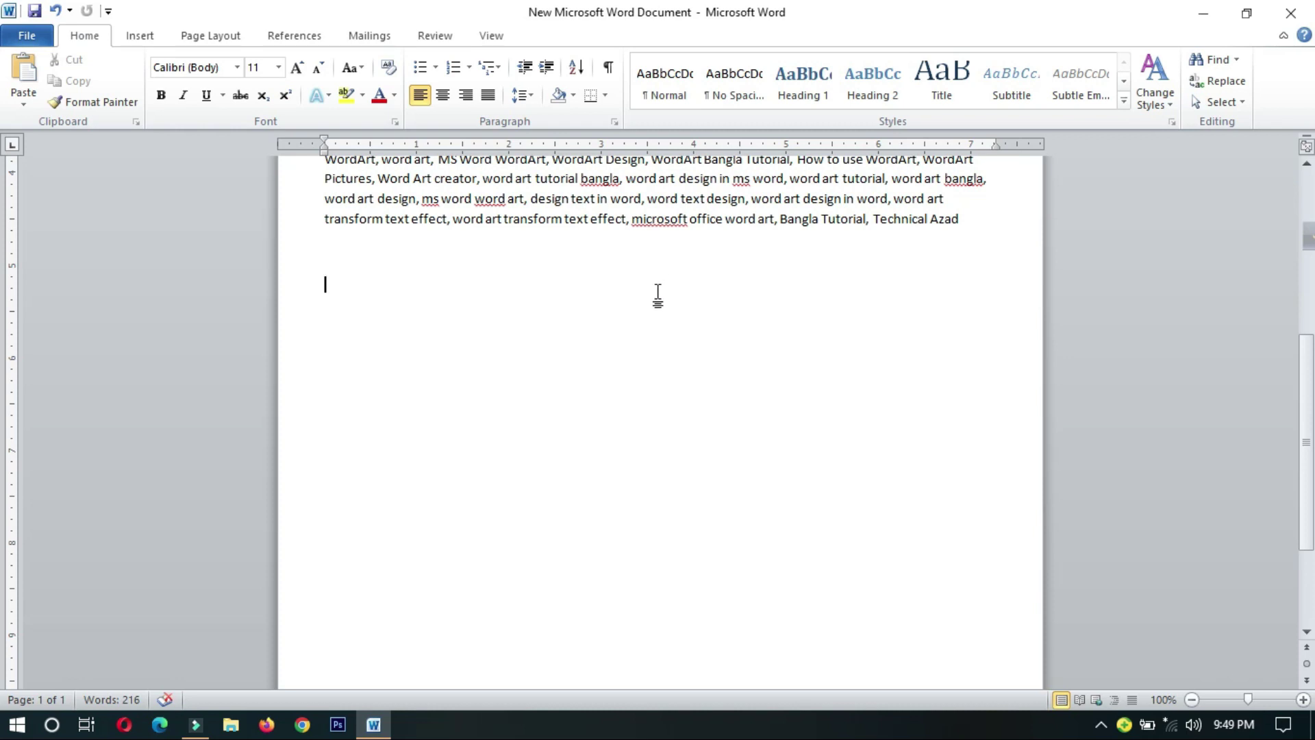
{"action": "scroll", "coordinate": [657, 296], "scroll_direction": "up", "scroll_amount": 3}
{"action": "scroll", "coordinate": [728, 303], "scroll_direction": "up", "scroll_amount": 4}
{"action": "scroll", "coordinate": [746, 297], "scroll_direction": "up", "scroll_amount": 1}
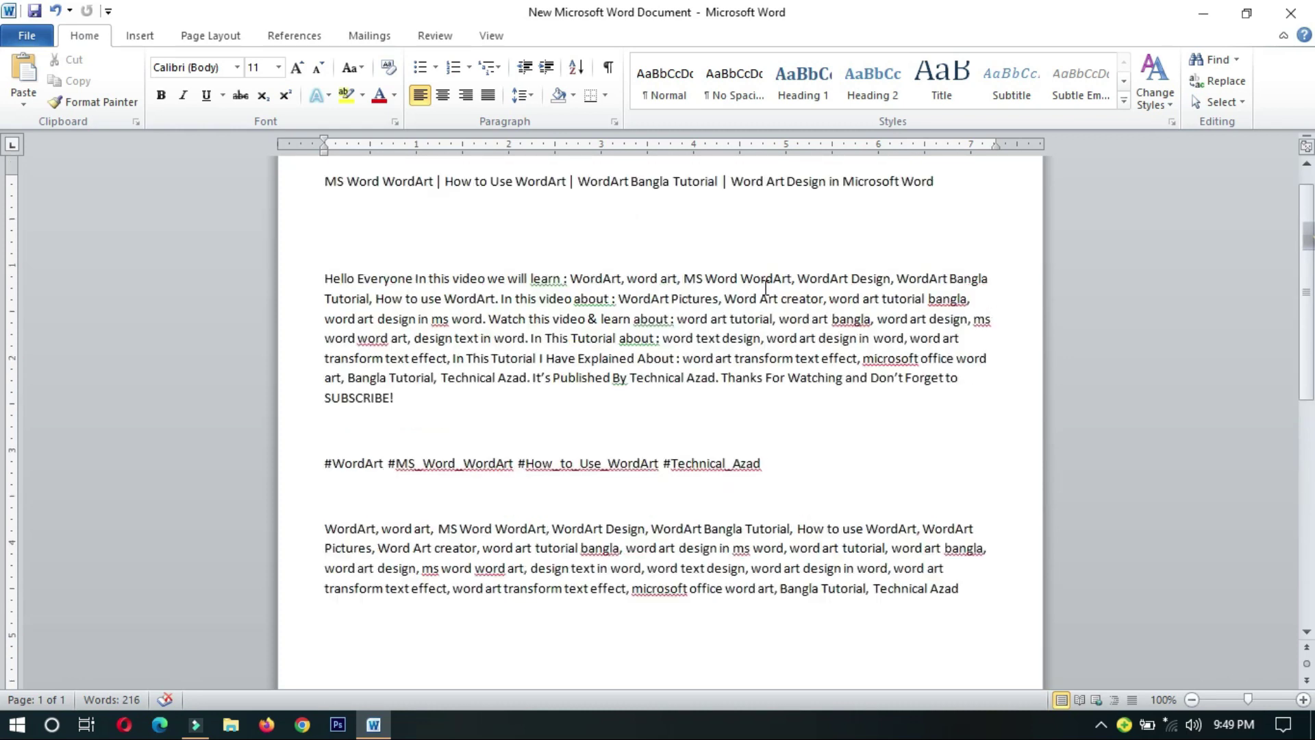
{"action": "scroll", "coordinate": [759, 263], "scroll_direction": "up", "scroll_amount": 1}
{"action": "left_click_drag", "start_coordinate": [733, 226], "coordinate": [879, 238]}
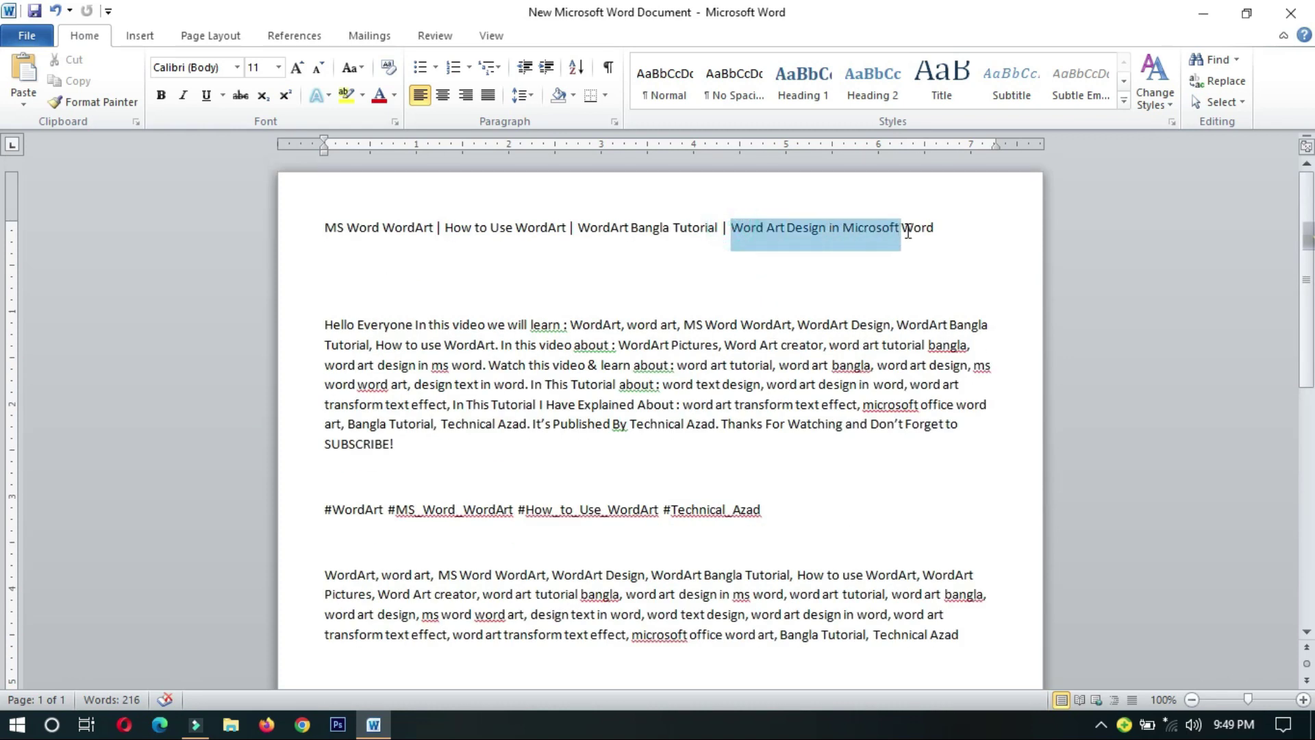
{"action": "right_click", "coordinate": [874, 231]}
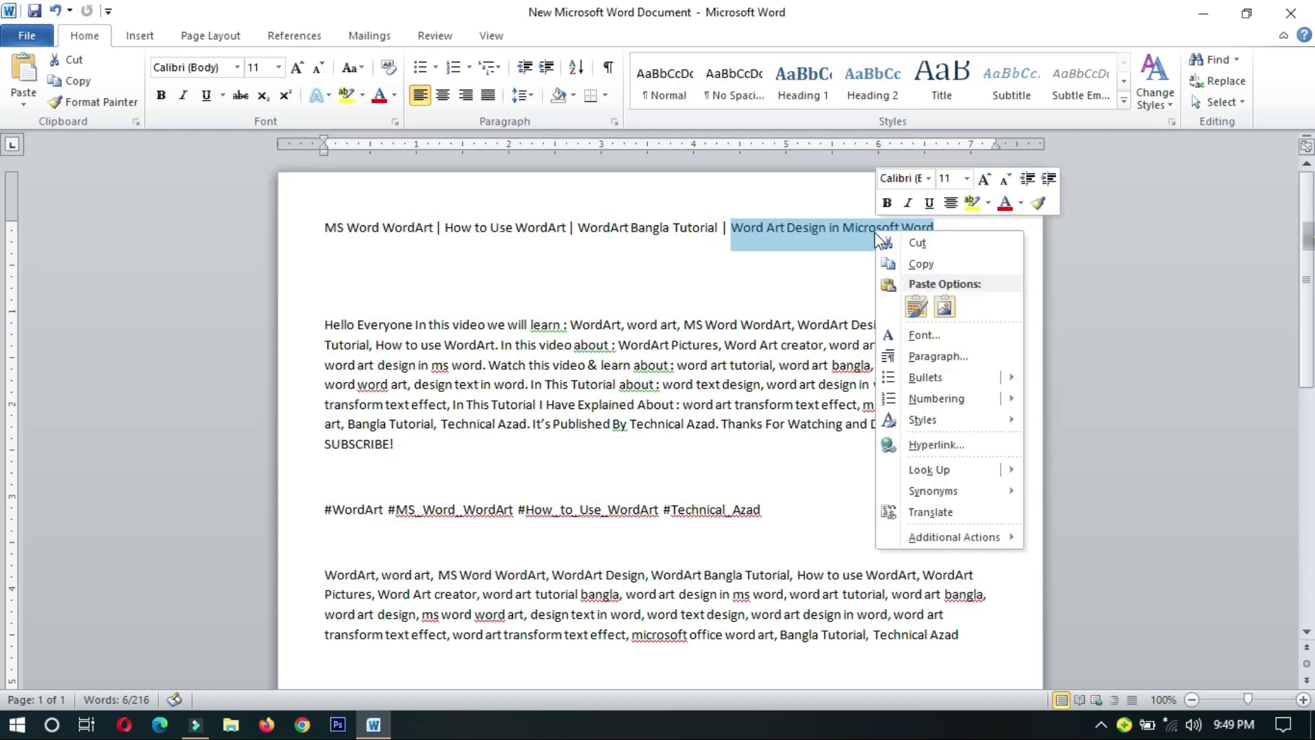
{"action": "left_click", "coordinate": [925, 264]}
Paste the phrase below the keyword paragraph, keeping its source formatting
{"action": "scroll", "coordinate": [731, 354], "scroll_direction": "down", "scroll_amount": 3}
{"action": "scroll", "coordinate": [732, 354], "scroll_direction": "down", "scroll_amount": 5}
{"action": "left_click", "coordinate": [601, 365]}
{"action": "right_click", "coordinate": [602, 365]}
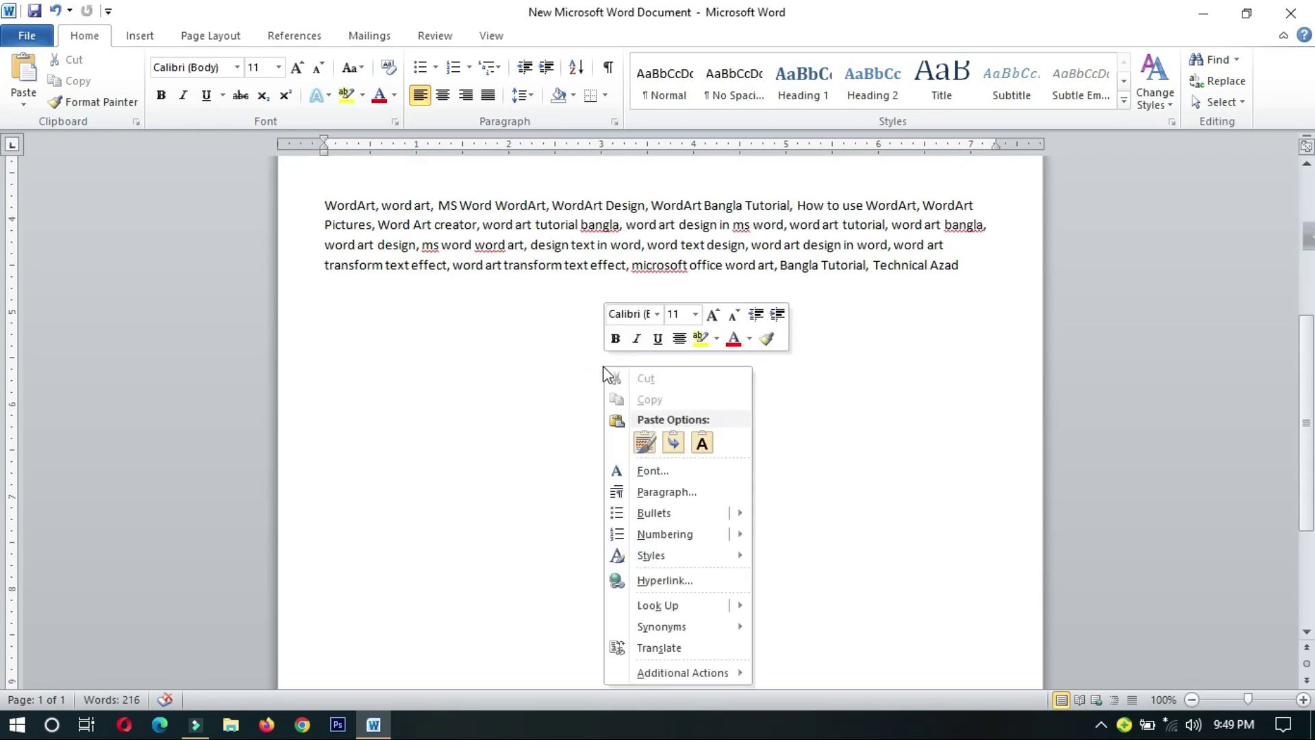
{"action": "left_click", "coordinate": [643, 438]}
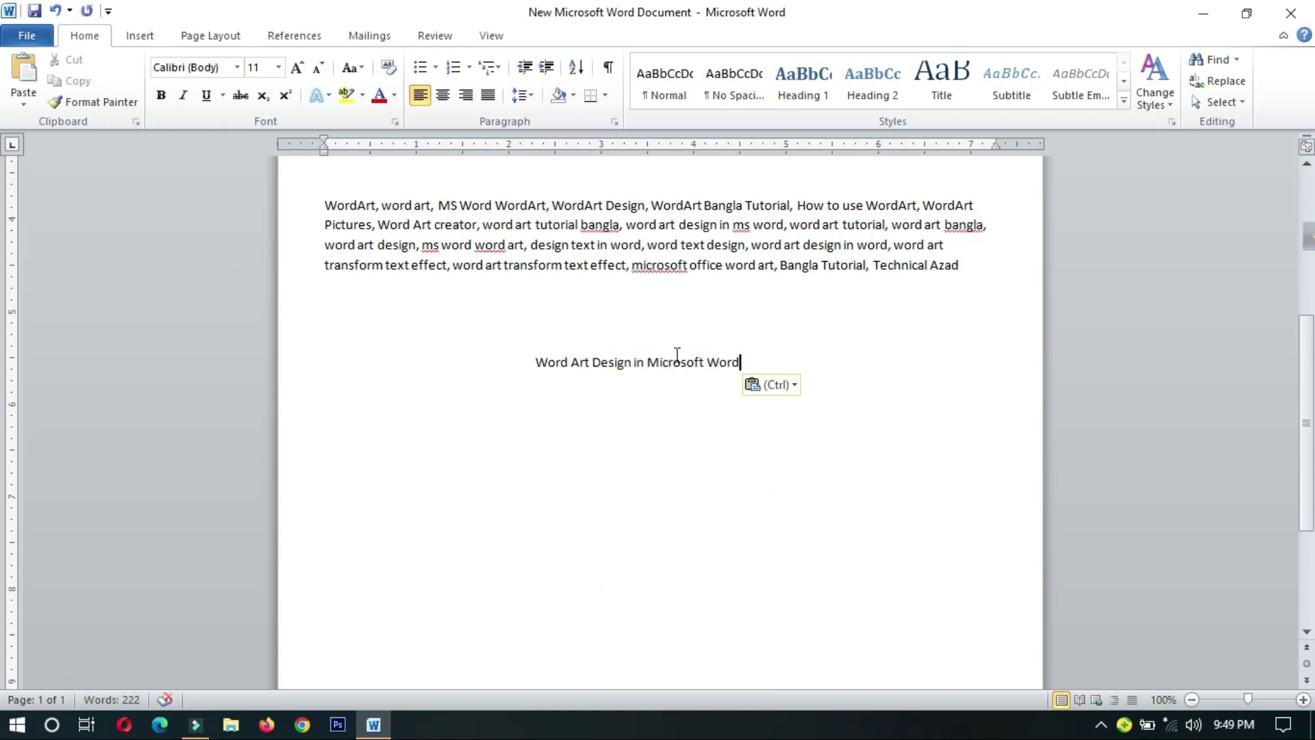
{"action": "scroll", "coordinate": [734, 335], "scroll_direction": "up", "scroll_amount": 3}
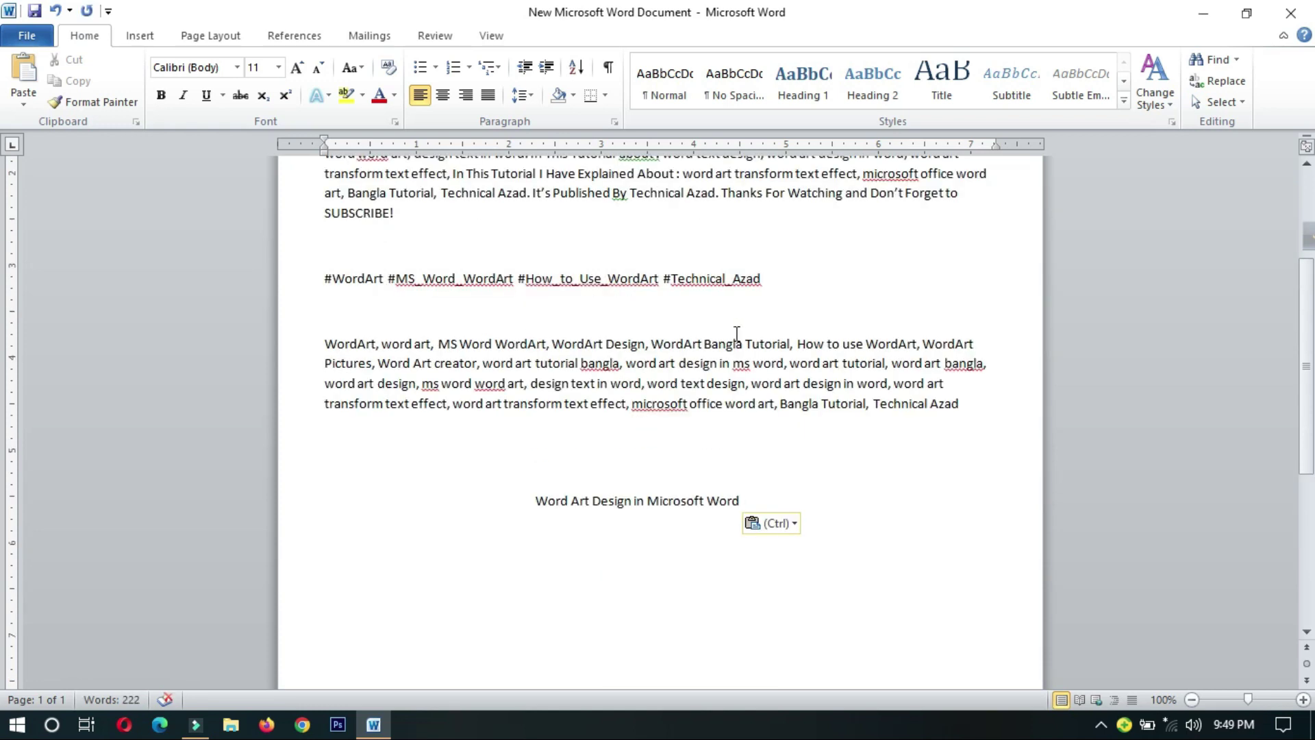
{"action": "scroll", "coordinate": [735, 326], "scroll_direction": "down", "scroll_amount": 3}
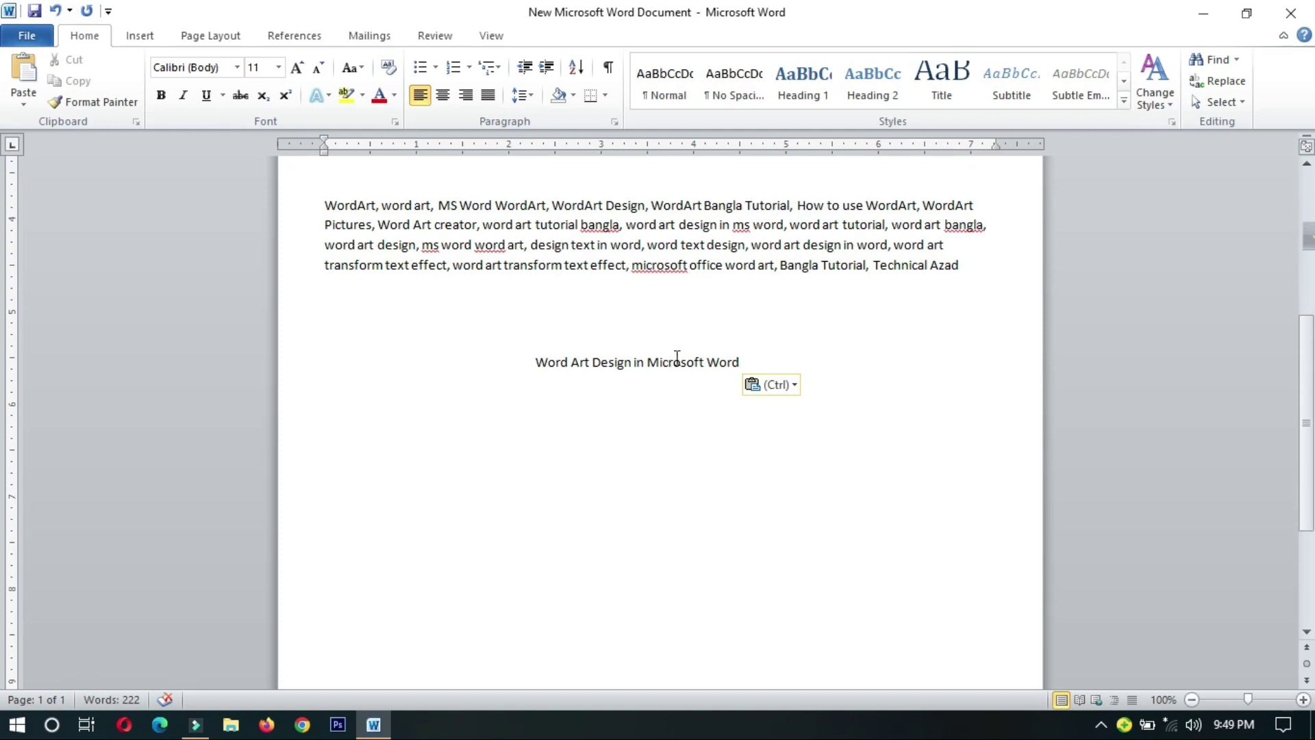
Select the pasted 'Word Art Design in Microsoft Word' line and grow its font from 11 to 14 pt
{"action": "left_click", "coordinate": [534, 362]}
{"action": "left_click_drag", "start_coordinate": [541, 361], "coordinate": [634, 362]}
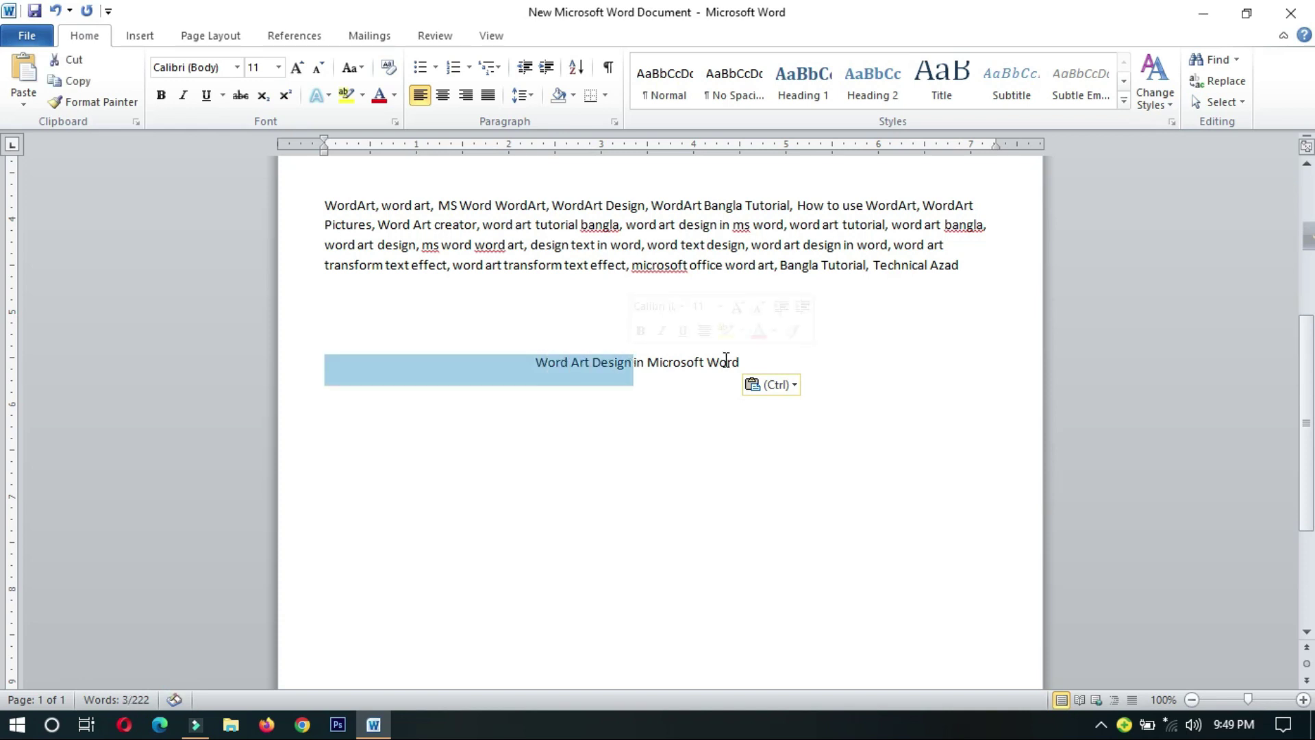
{"action": "left_click_drag", "start_coordinate": [738, 362], "coordinate": [555, 363]}
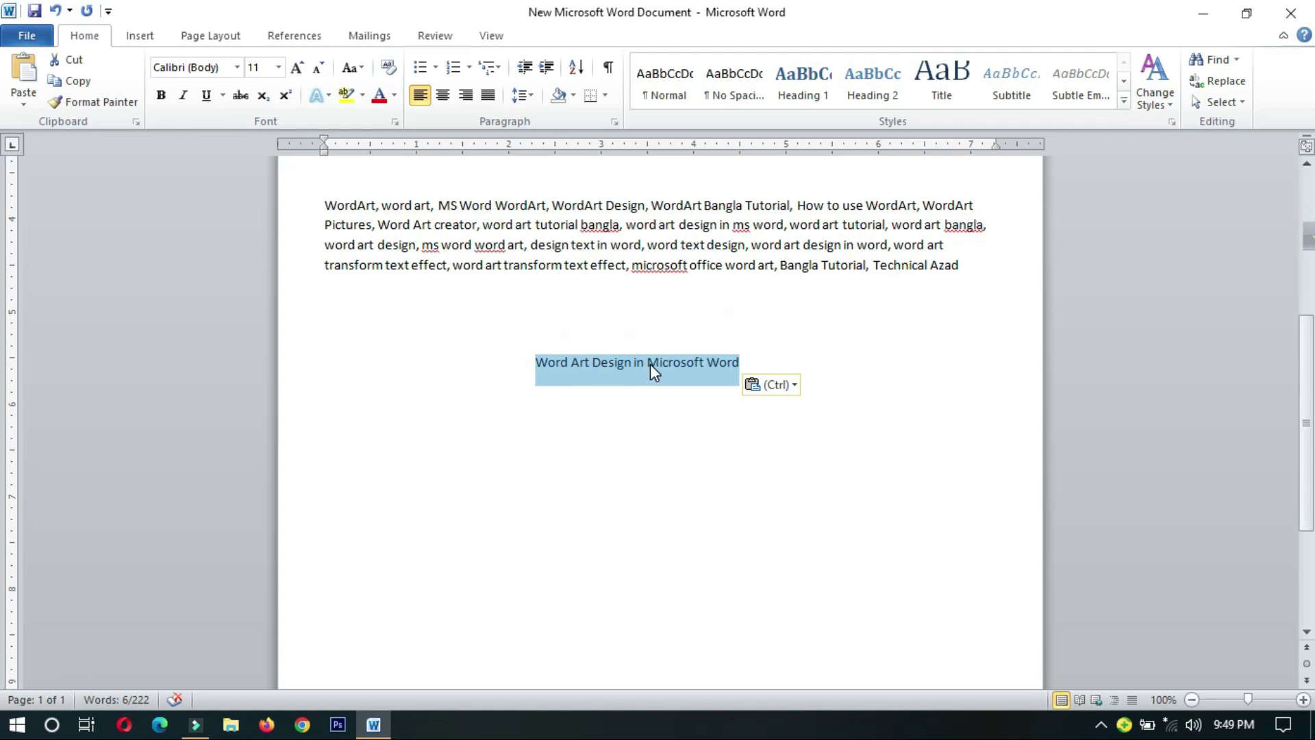
{"action": "scroll", "coordinate": [878, 350], "scroll_direction": "up", "scroll_amount": 3}
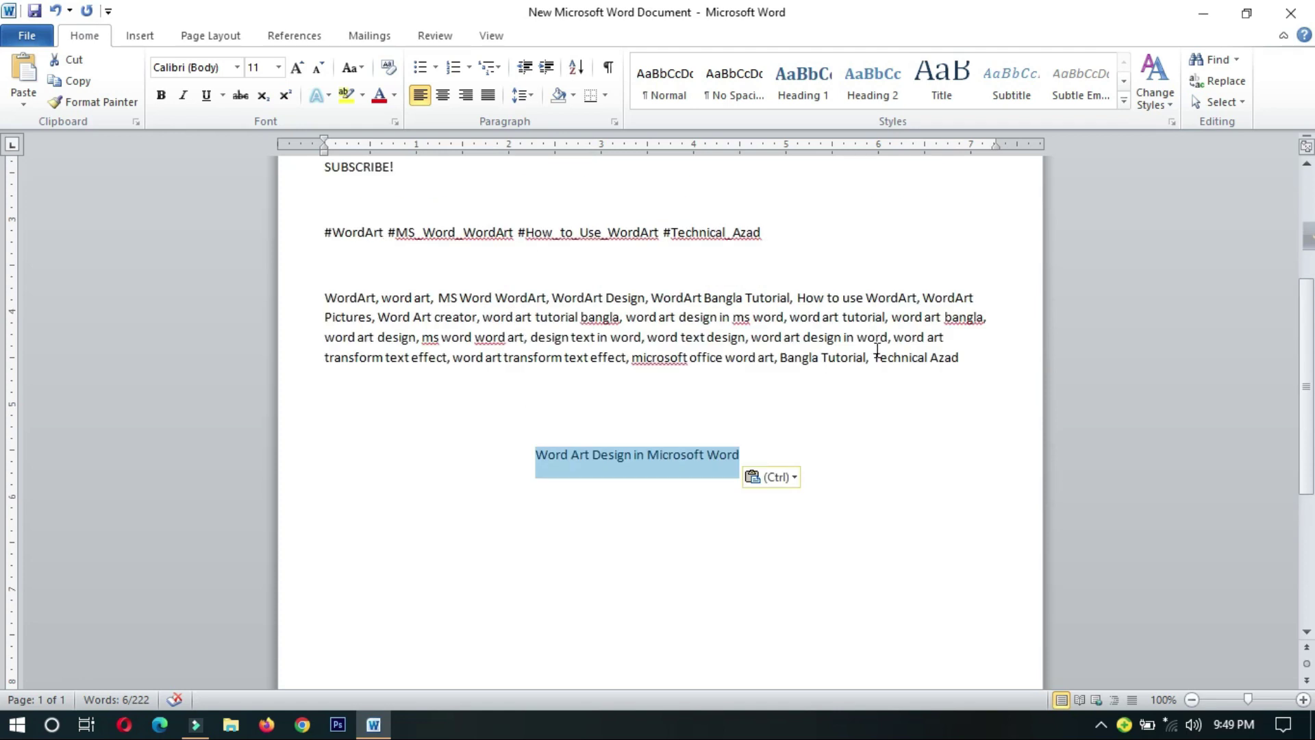
{"action": "left_click", "coordinate": [297, 67]}
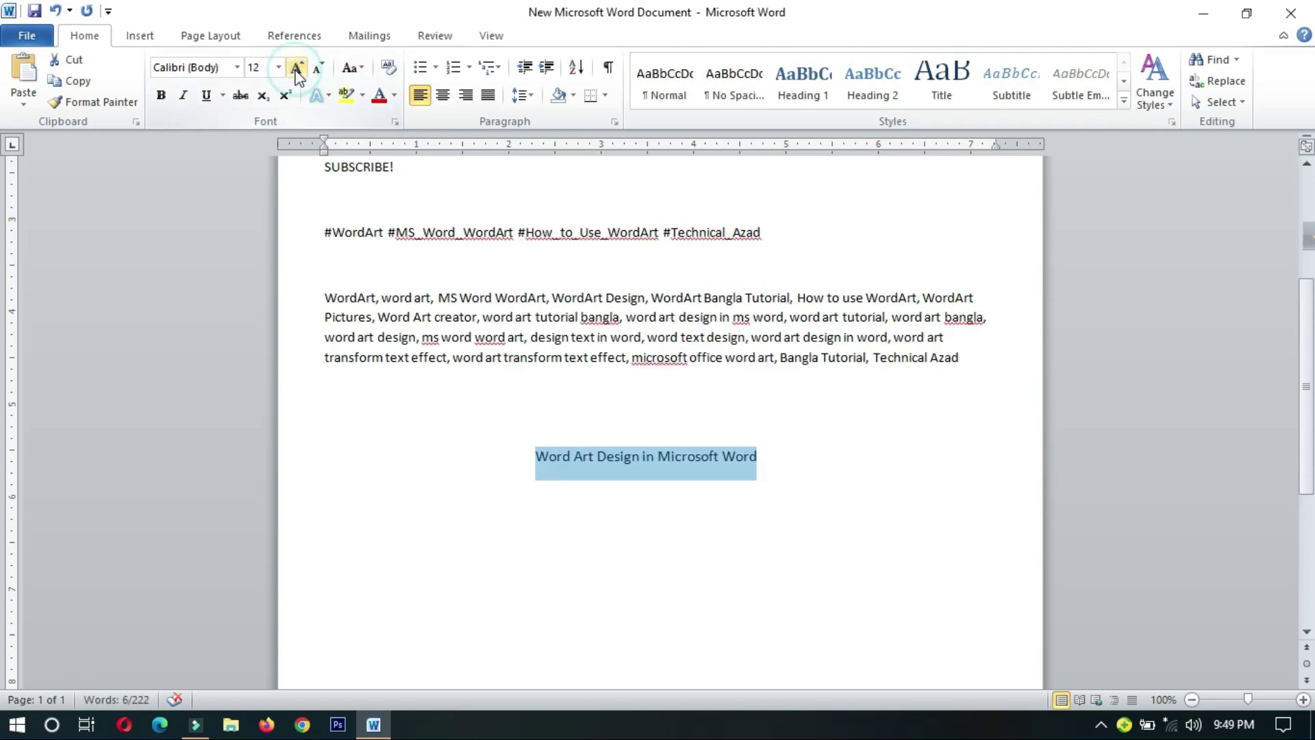
{"action": "left_click", "coordinate": [297, 67]}
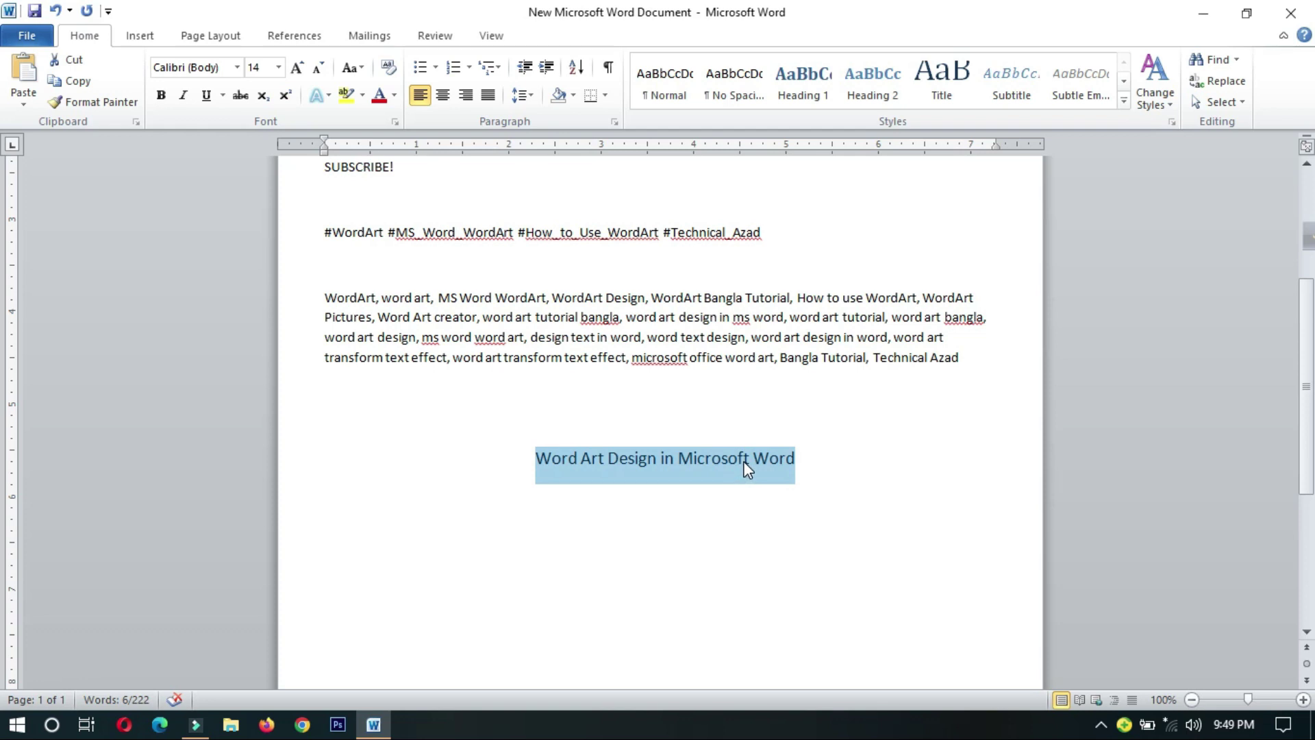
{"action": "left_click", "coordinate": [141, 36]}
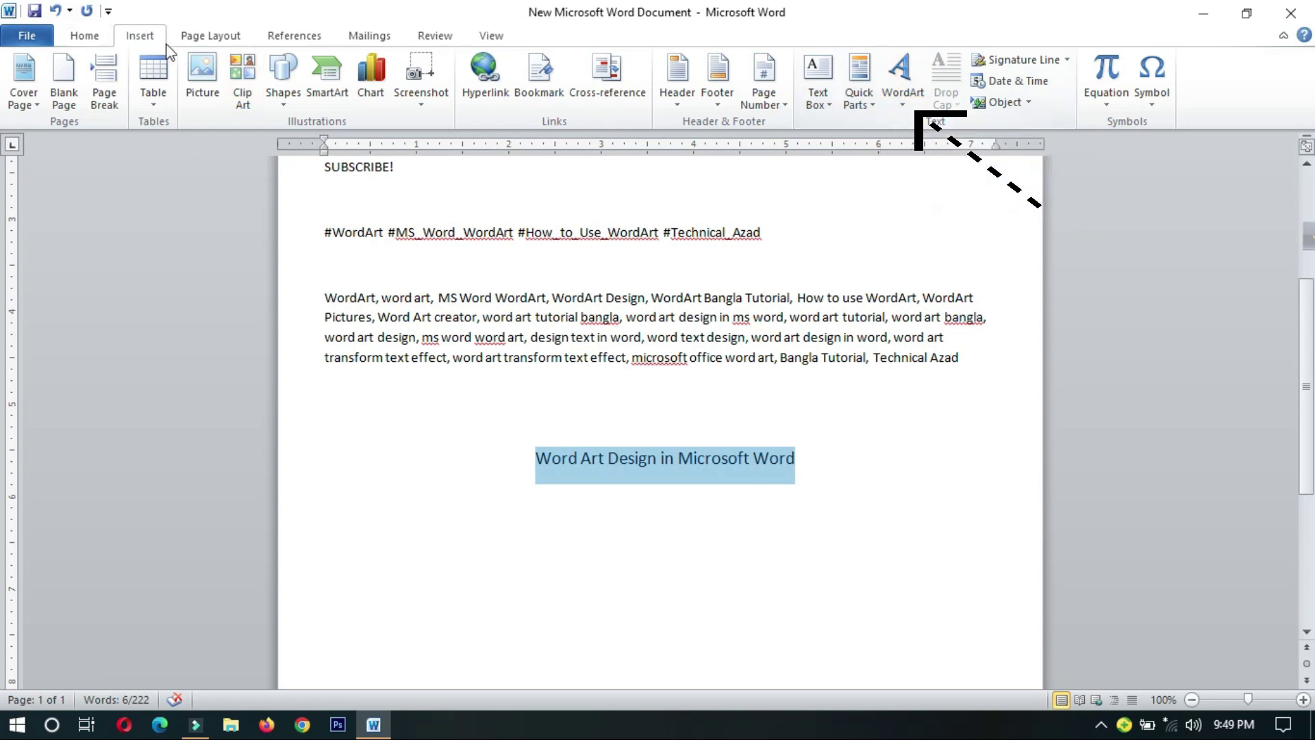
Convert the selected title phrase into the red-outline WordArt style
{"action": "left_click", "coordinate": [903, 109]}
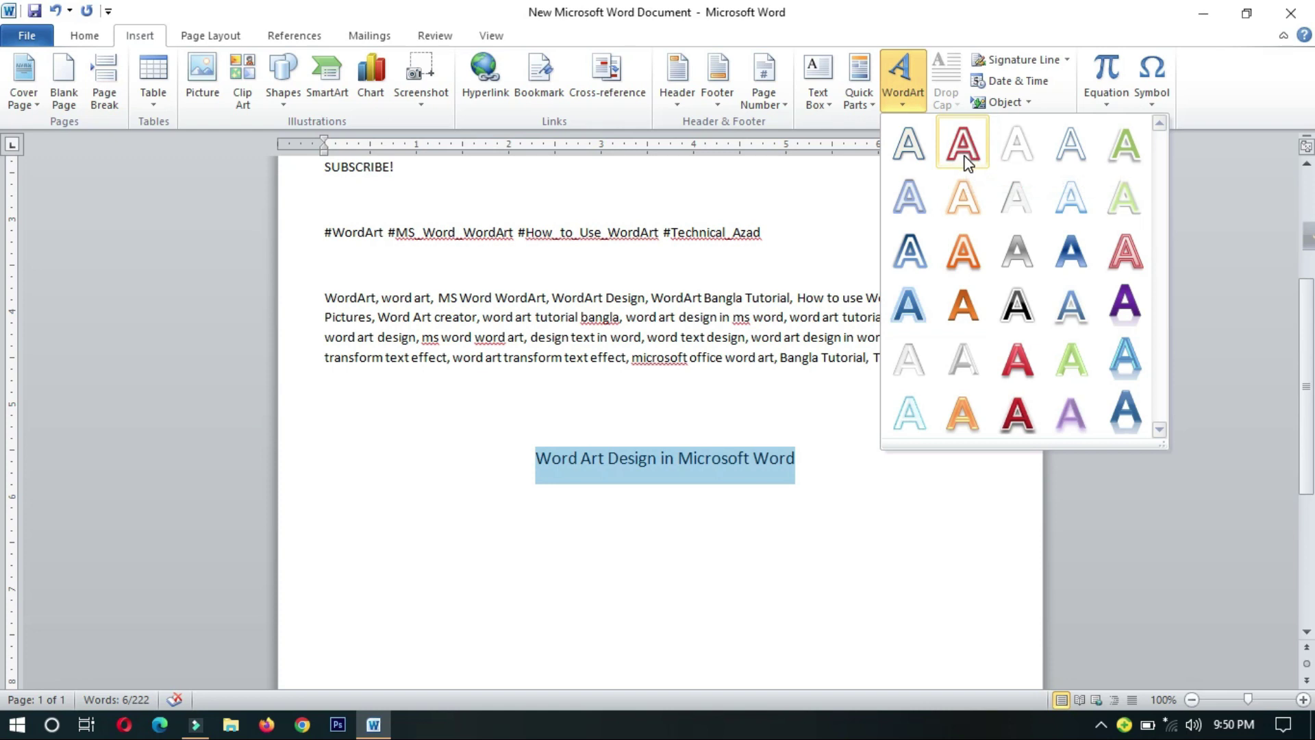
{"action": "left_click", "coordinate": [965, 147]}
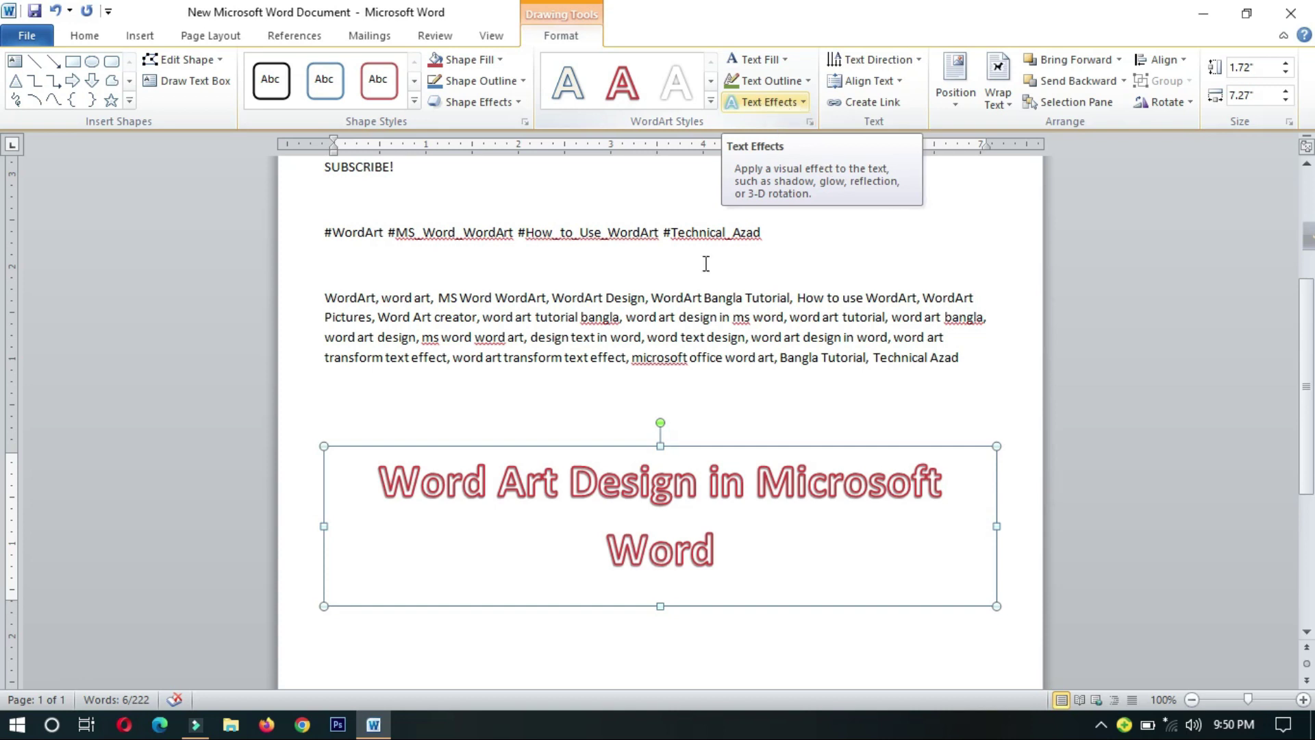
Apply the Follow Path arch transform to the red-outlined title WordArt
{"action": "left_click", "coordinate": [526, 659]}
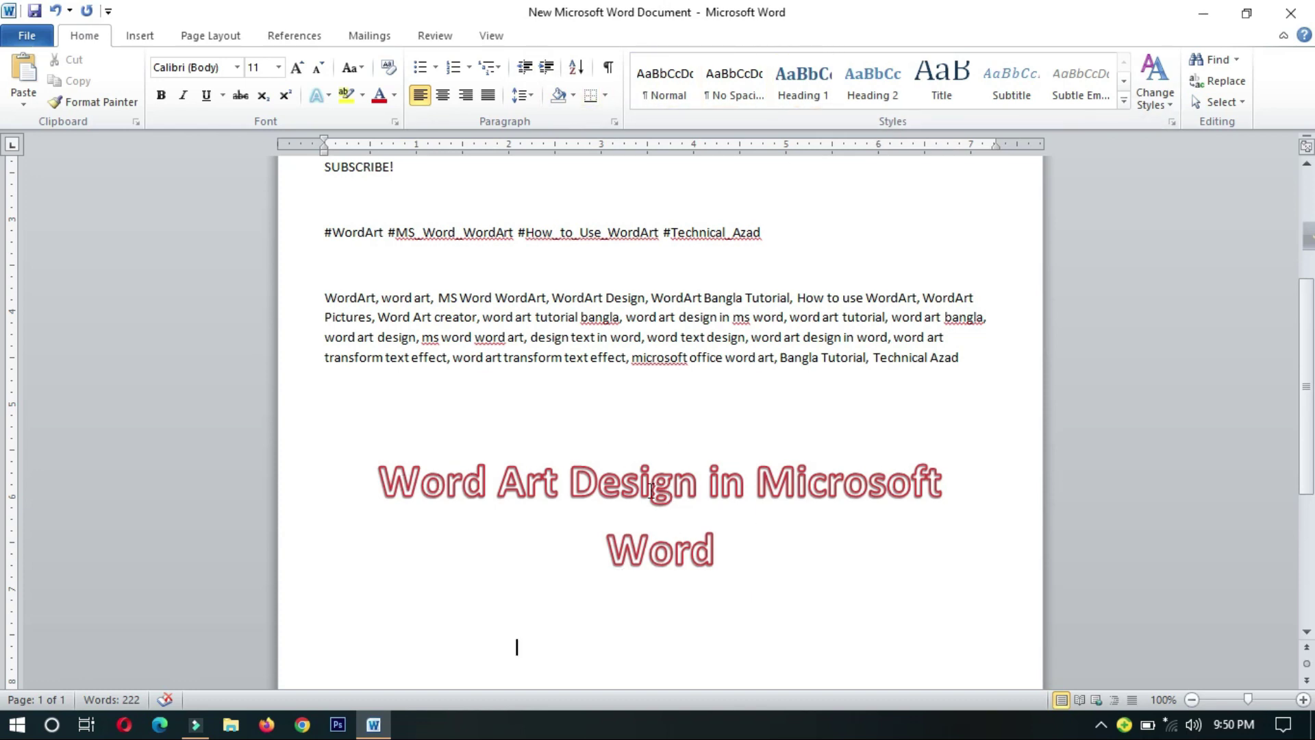
{"action": "left_click", "coordinate": [652, 488]}
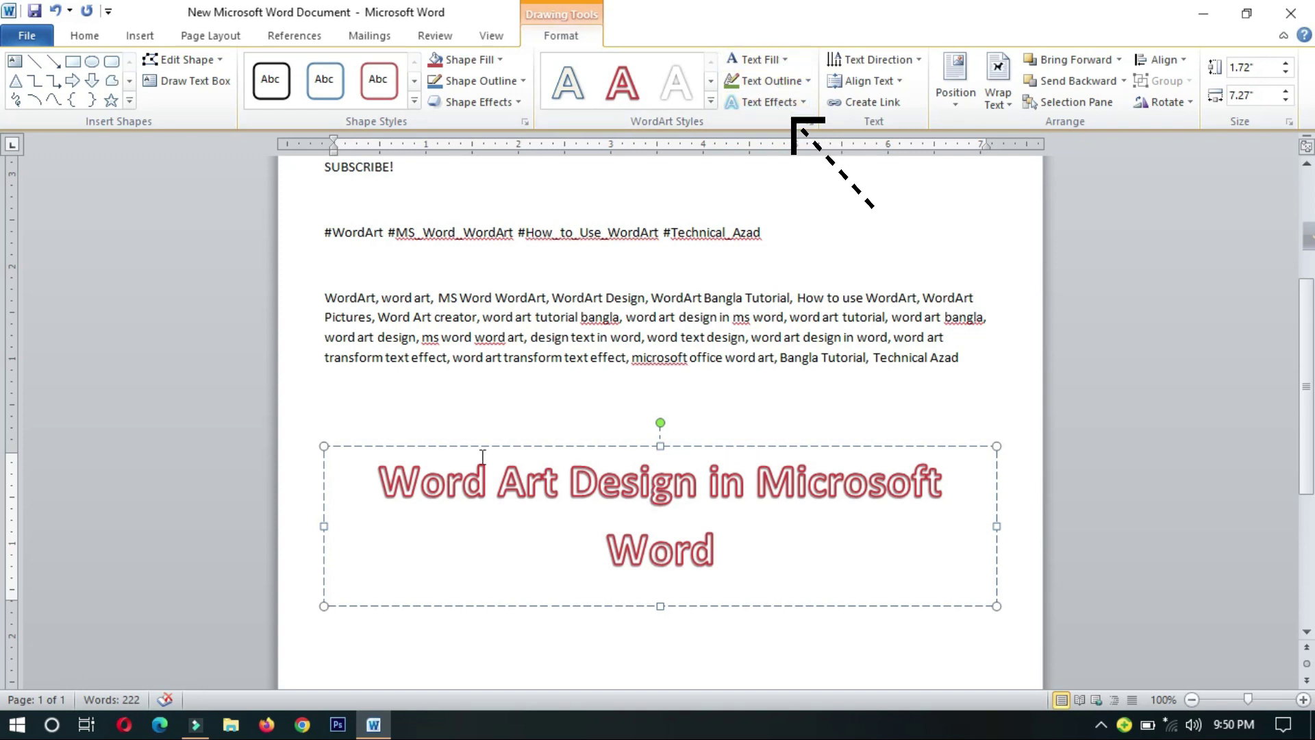
{"action": "left_click", "coordinate": [803, 102]}
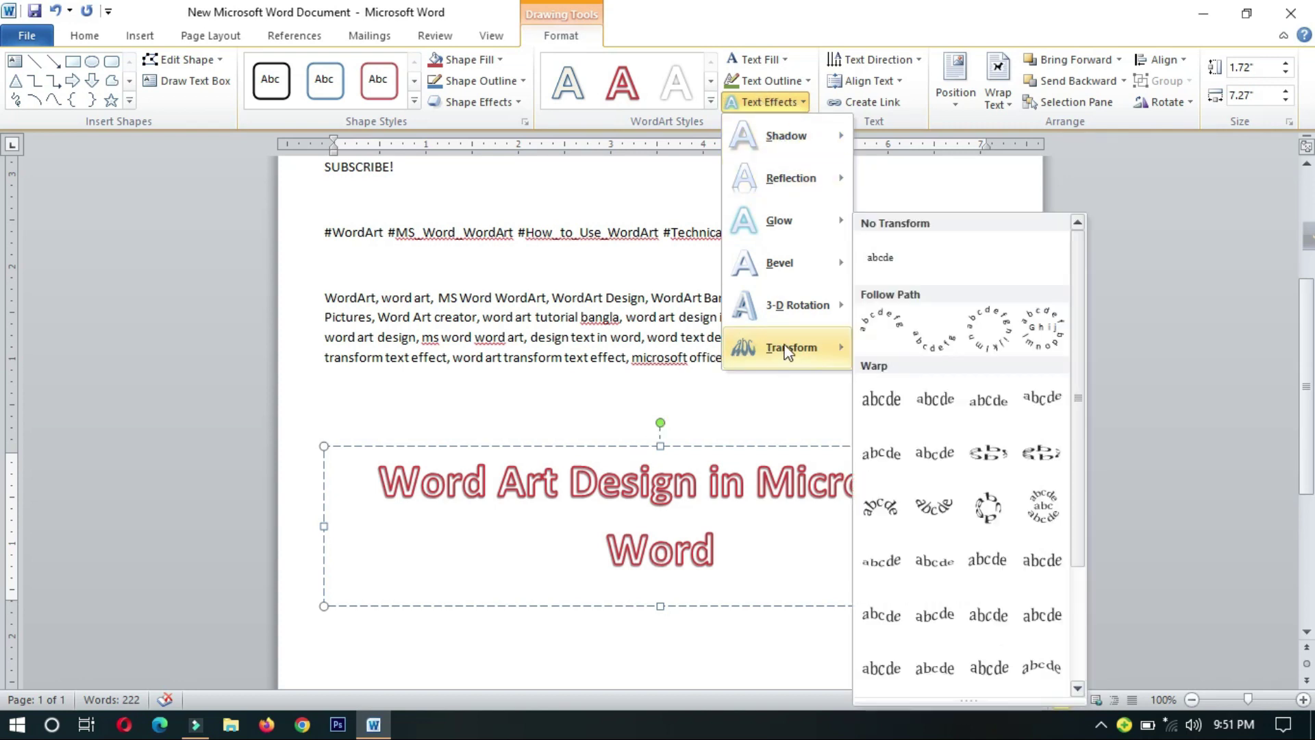
{"action": "mouse_move", "coordinate": [789, 348]}
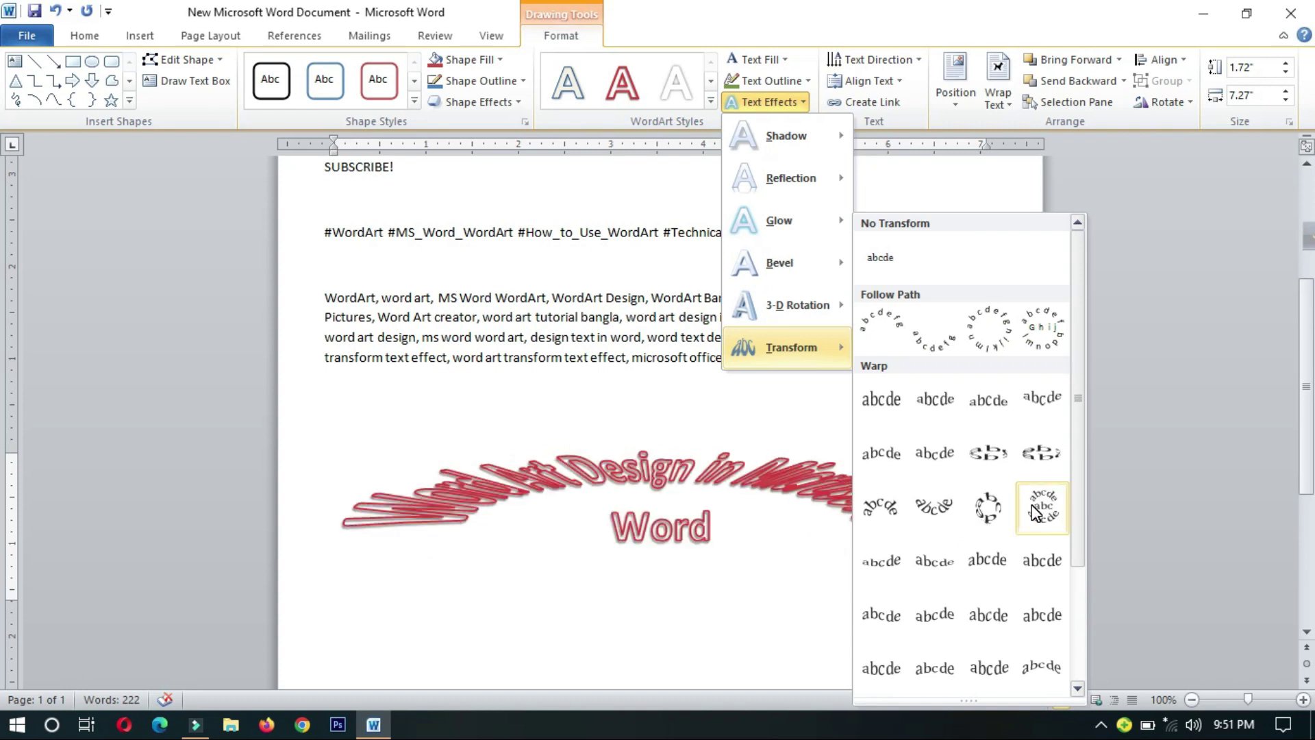
{"action": "left_click", "coordinate": [885, 324]}
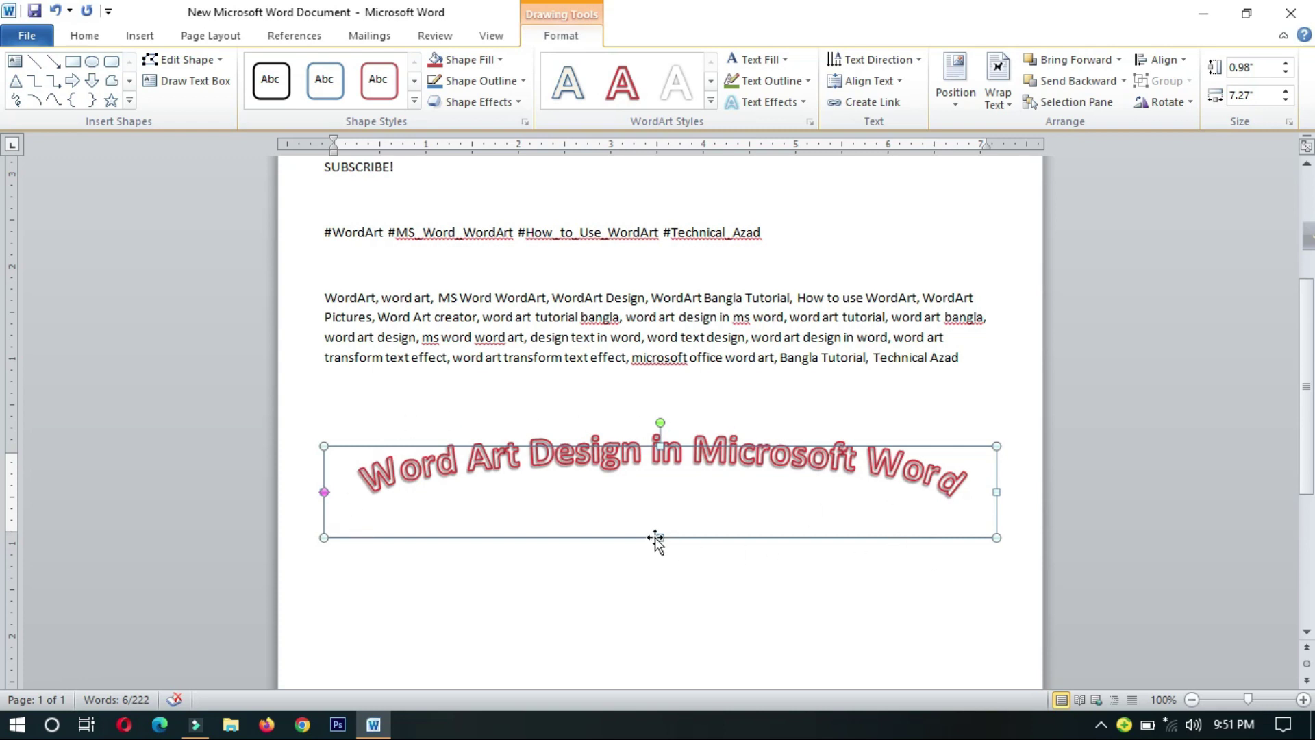
Stretch the WordArt box to about 4.24" tall by 7.27" wide to deepen the arch
{"action": "left_click_drag", "start_coordinate": [659, 537], "coordinate": [656, 688]}
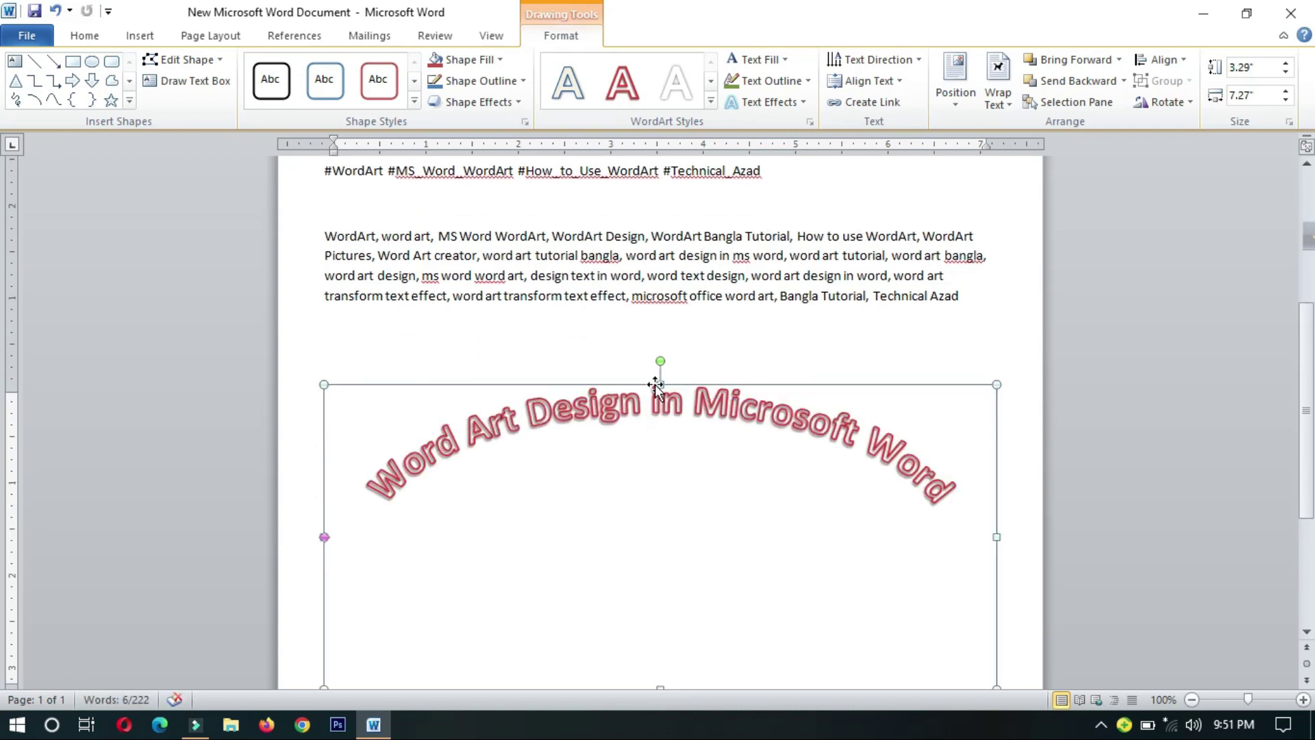
{"action": "left_click_drag", "start_coordinate": [660, 382], "coordinate": [657, 338]}
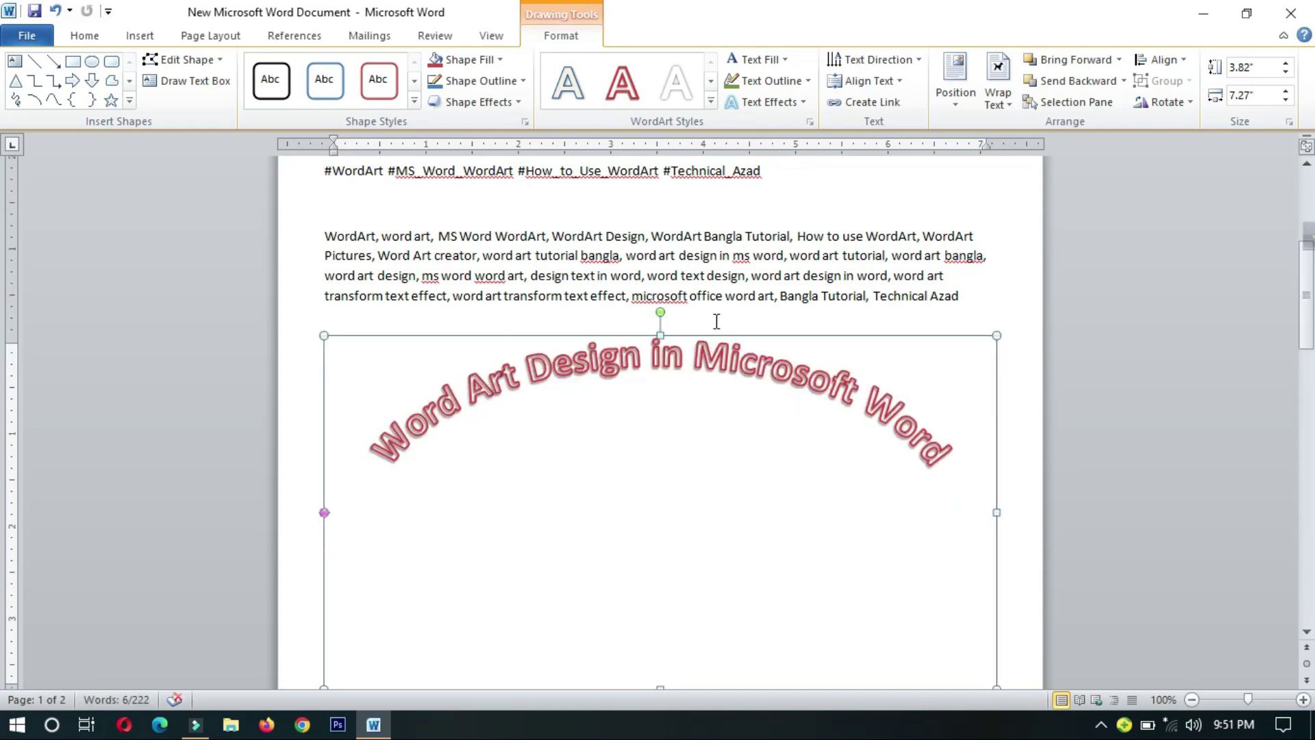
{"action": "scroll", "coordinate": [826, 473], "scroll_direction": "down", "scroll_amount": 1}
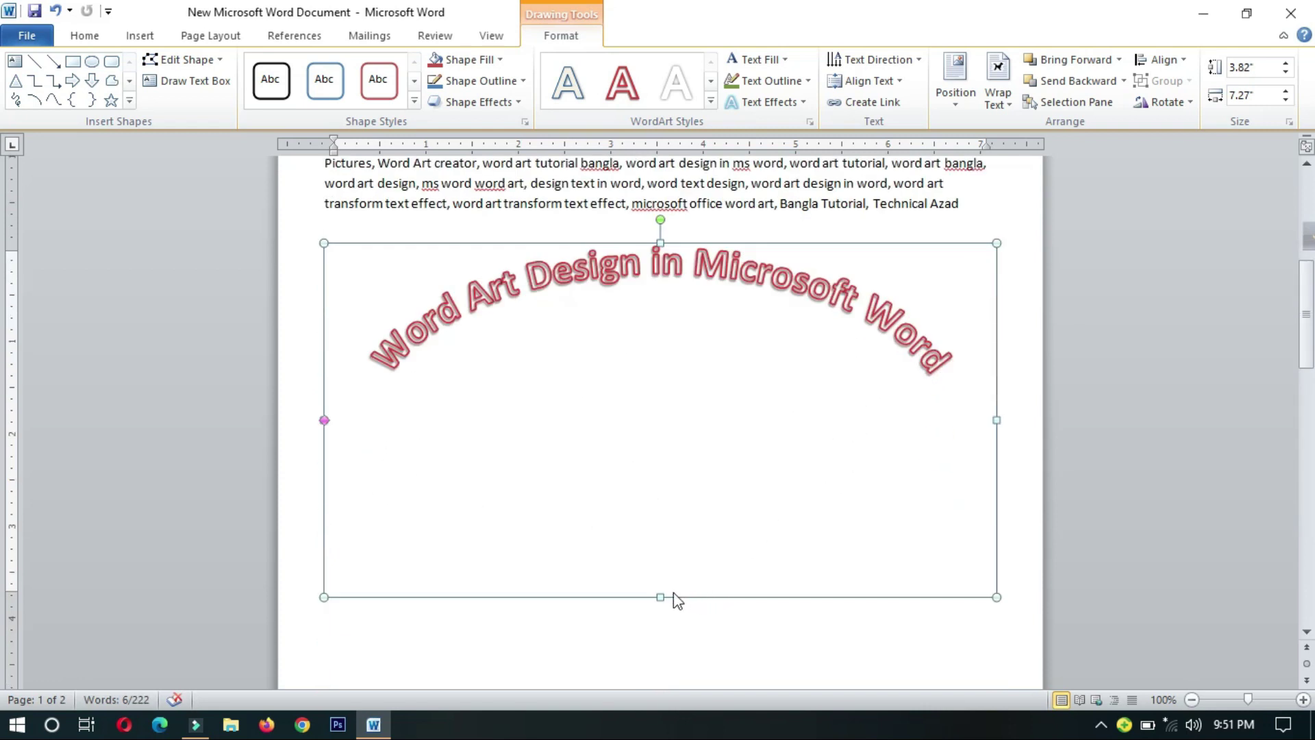
{"action": "left_click_drag", "start_coordinate": [660, 597], "coordinate": [658, 636]}
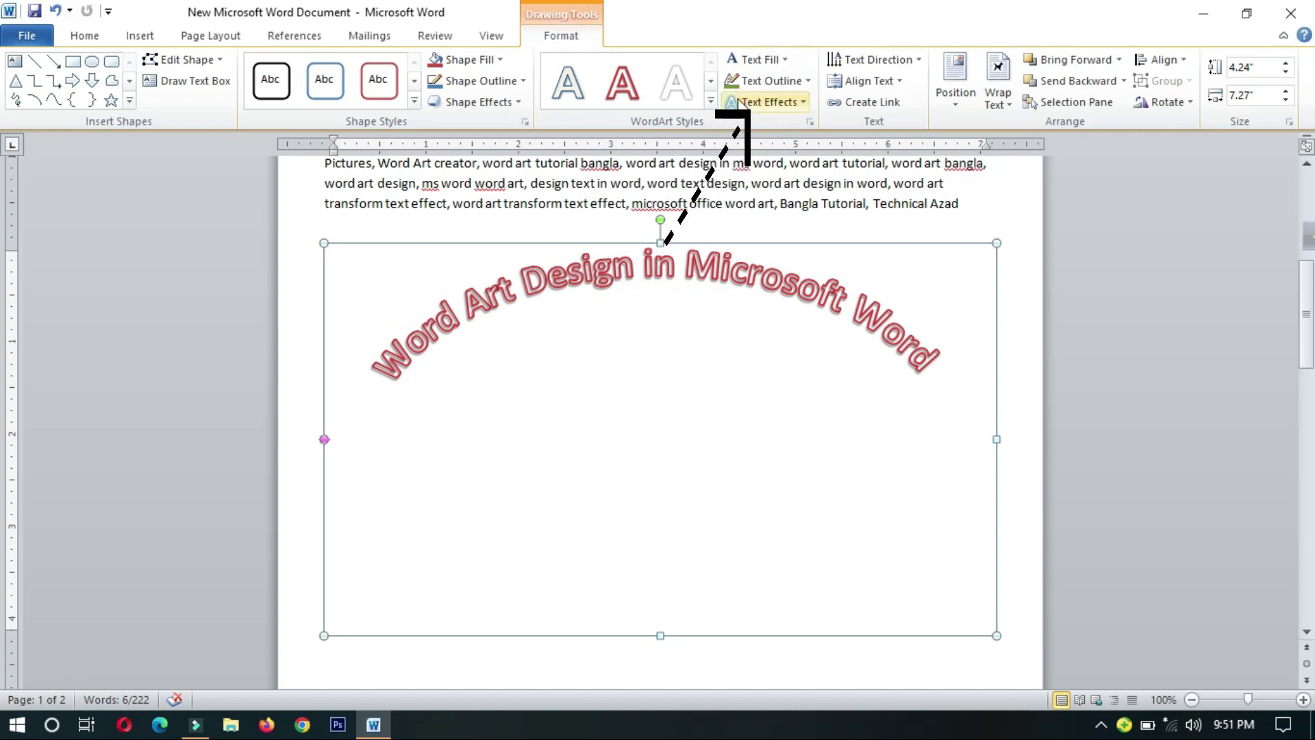
{"action": "left_click", "coordinate": [804, 102]}
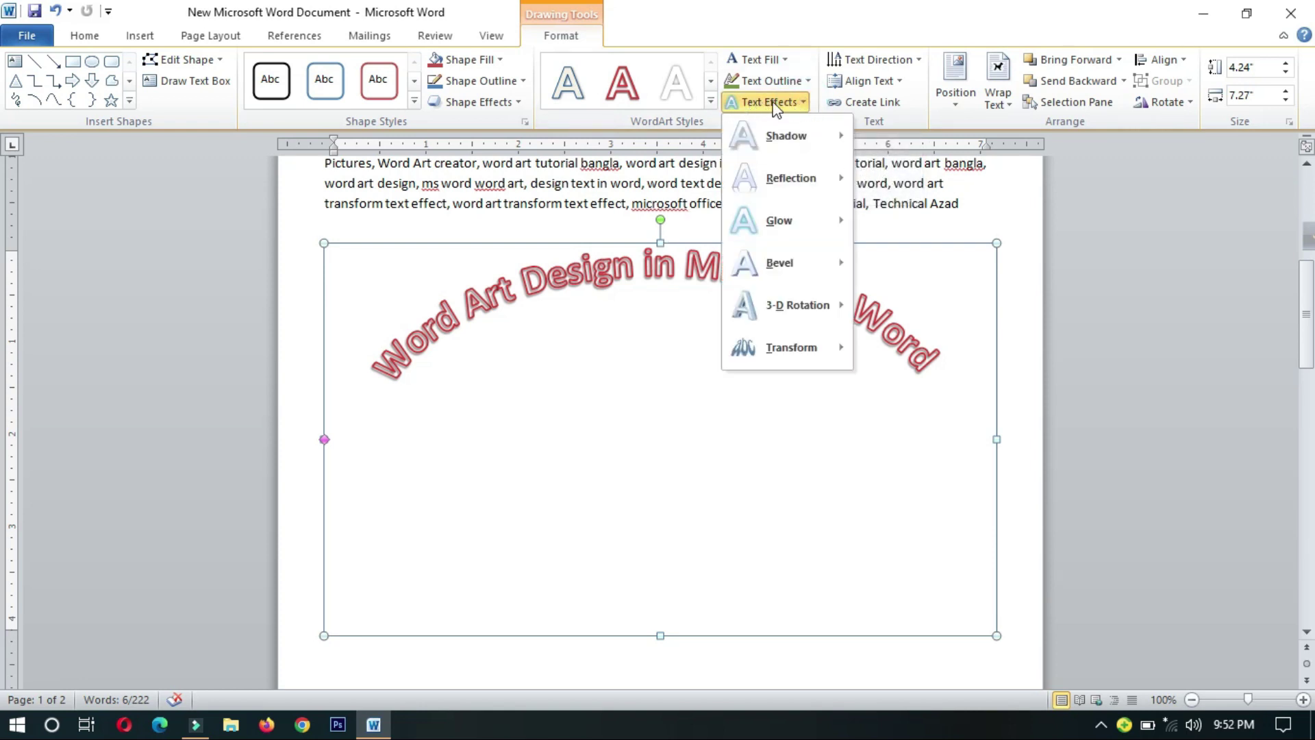
{"action": "mouse_move", "coordinate": [798, 305]}
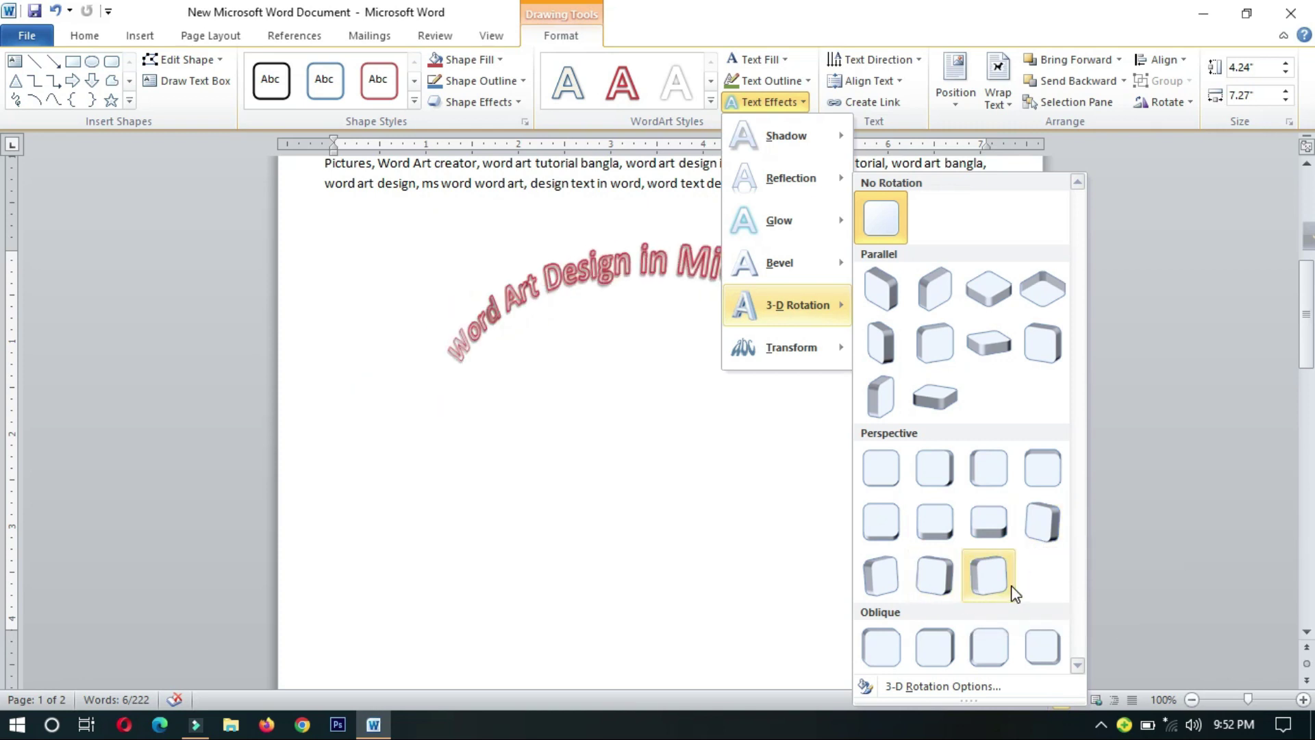
{"action": "left_click", "coordinate": [989, 651]}
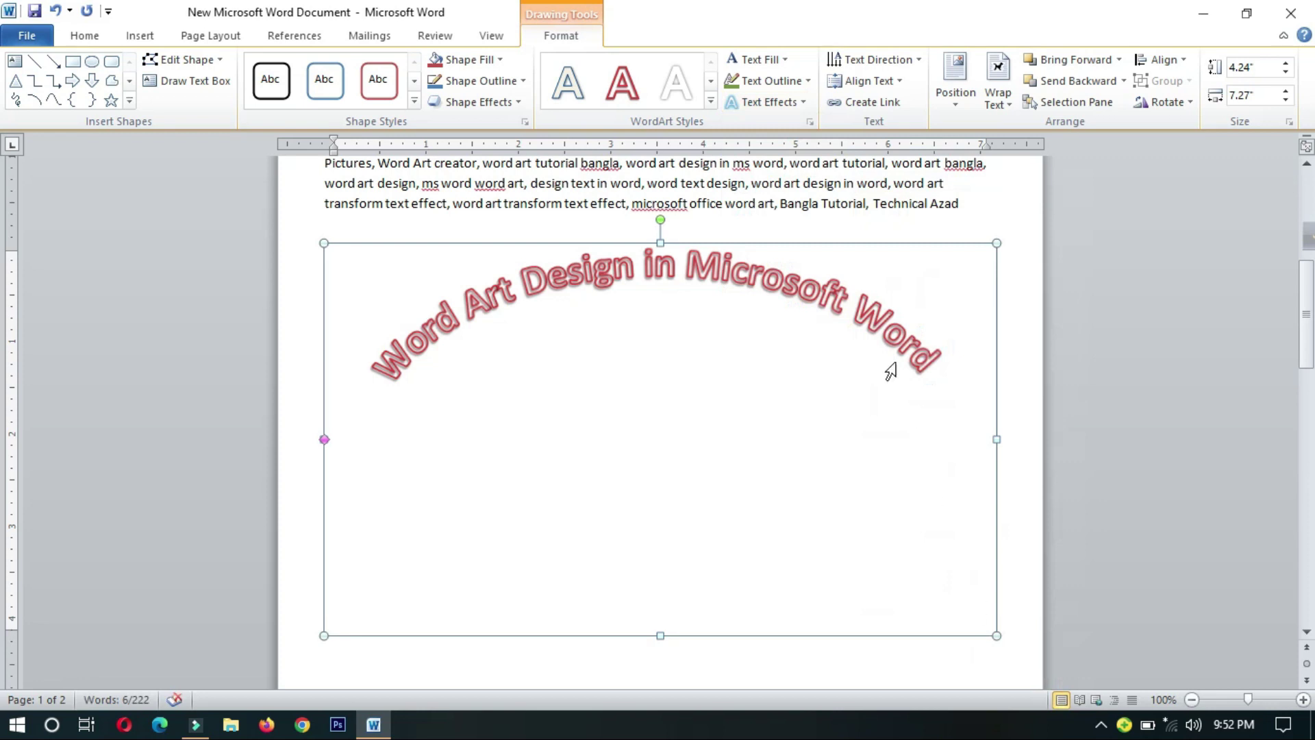
Apply an Inner shadow preset to the arched title's letters
{"action": "left_click", "coordinate": [805, 108]}
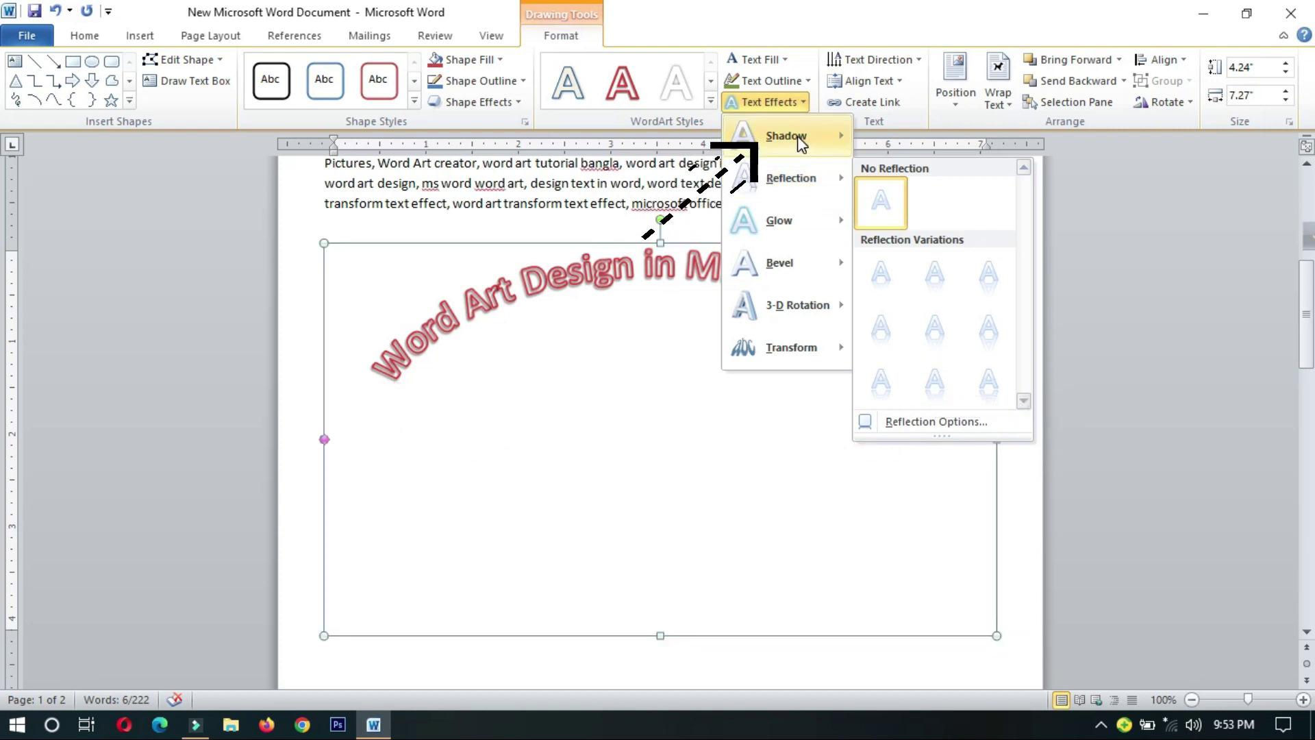
{"action": "mouse_move", "coordinate": [786, 135]}
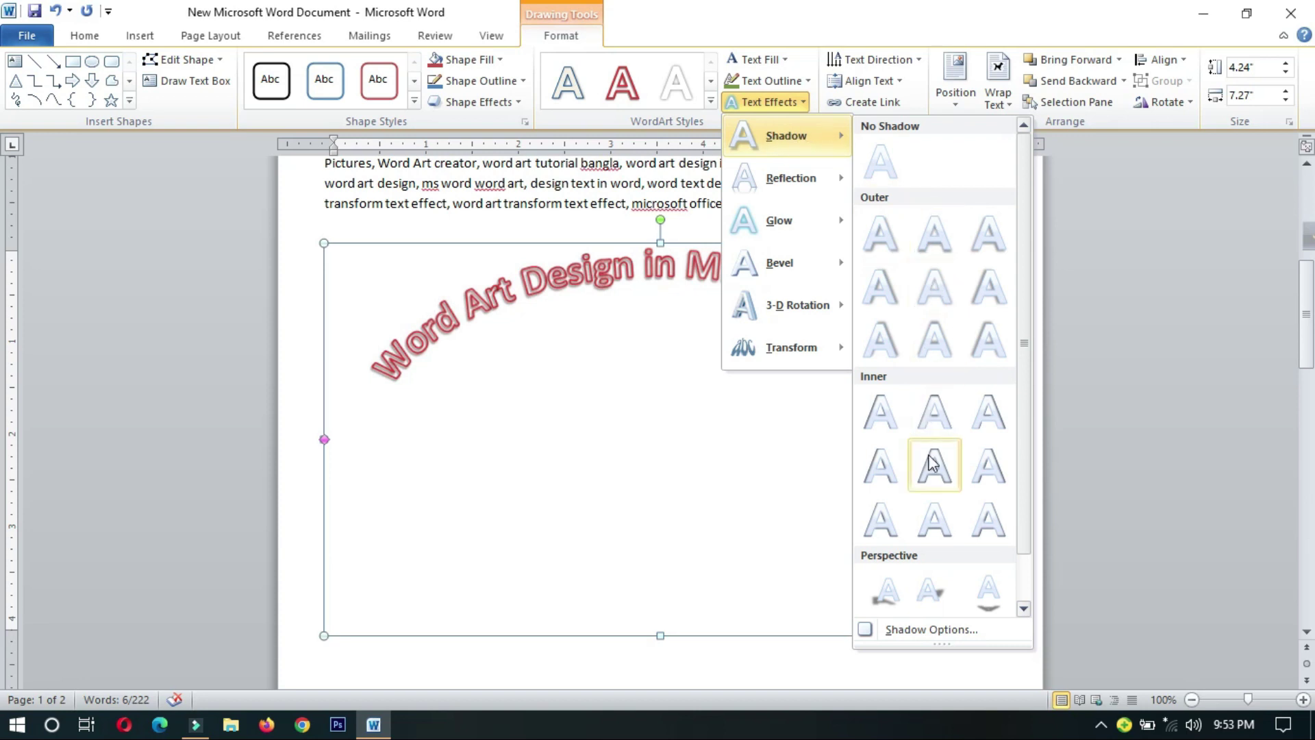
{"action": "left_click", "coordinate": [944, 535]}
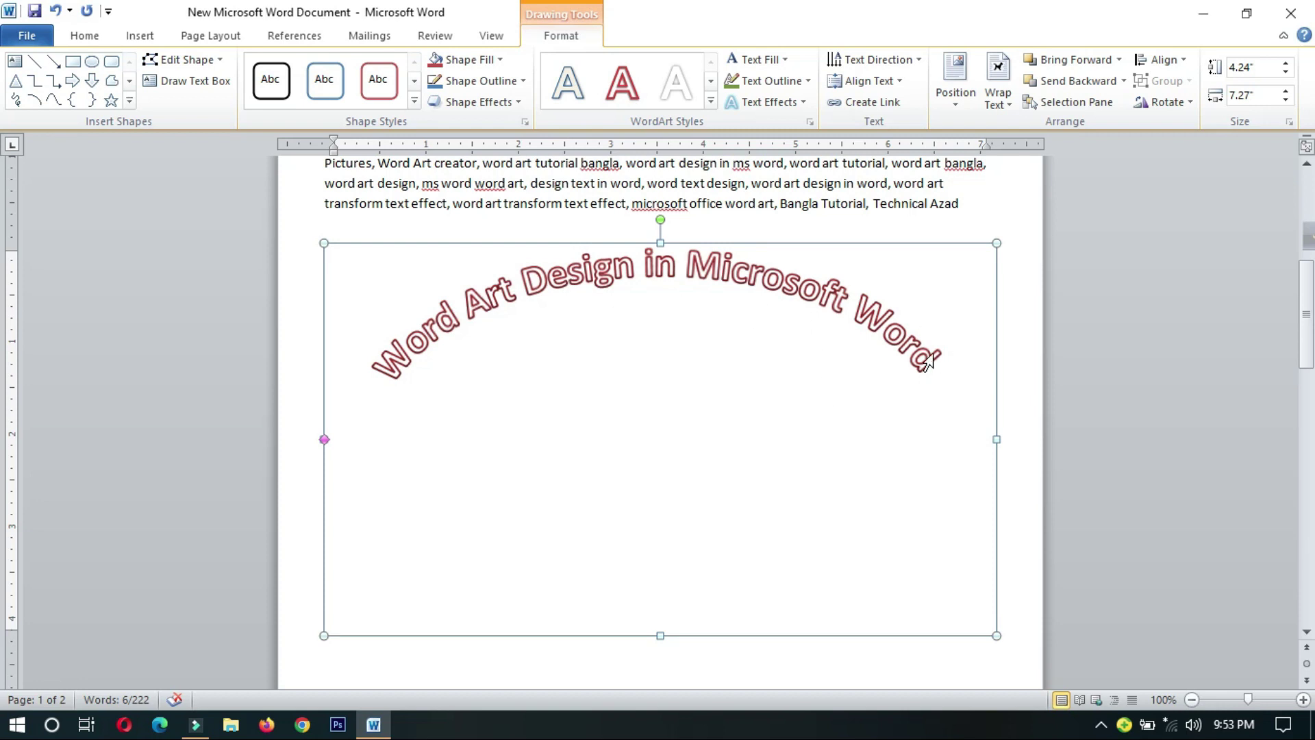
{"action": "left_click", "coordinate": [805, 102]}
{"action": "mouse_move", "coordinate": [786, 135]}
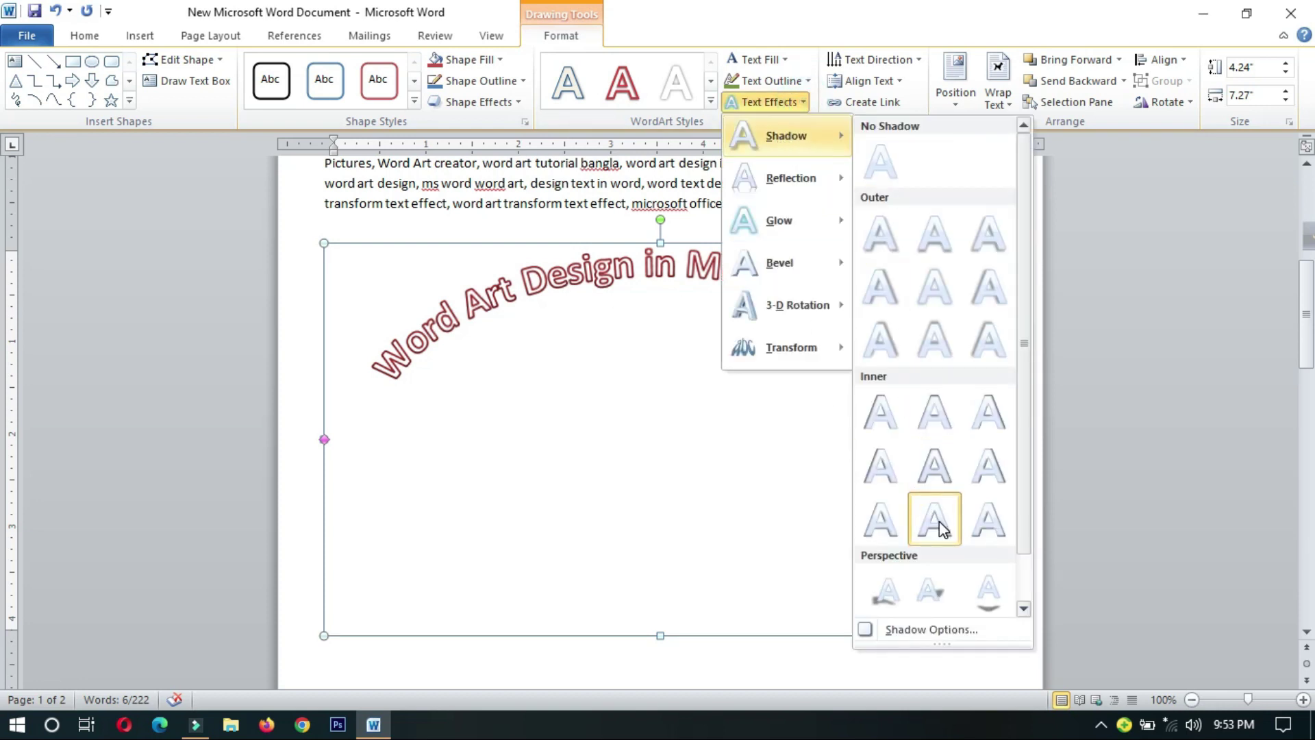
{"action": "left_click", "coordinate": [808, 34]}
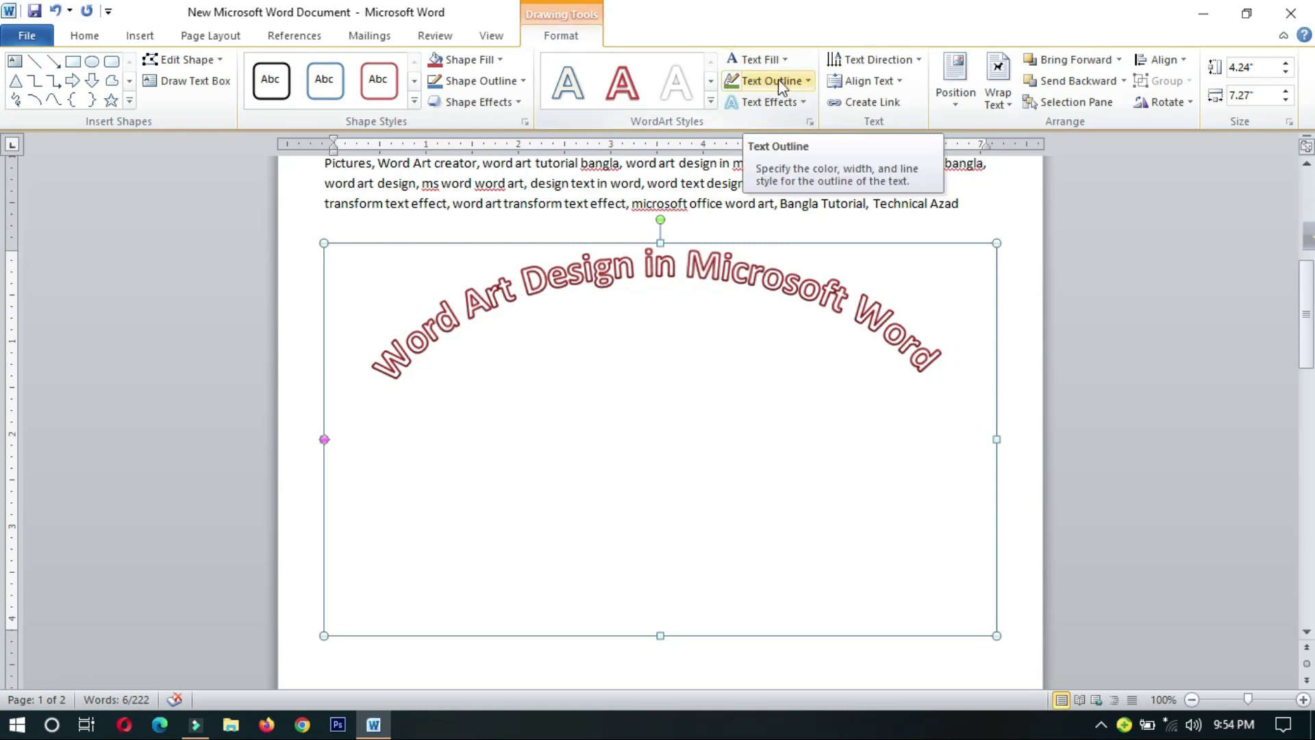
Change the title's text outline to Green with a 1½ pt weight
{"action": "left_click", "coordinate": [807, 79]}
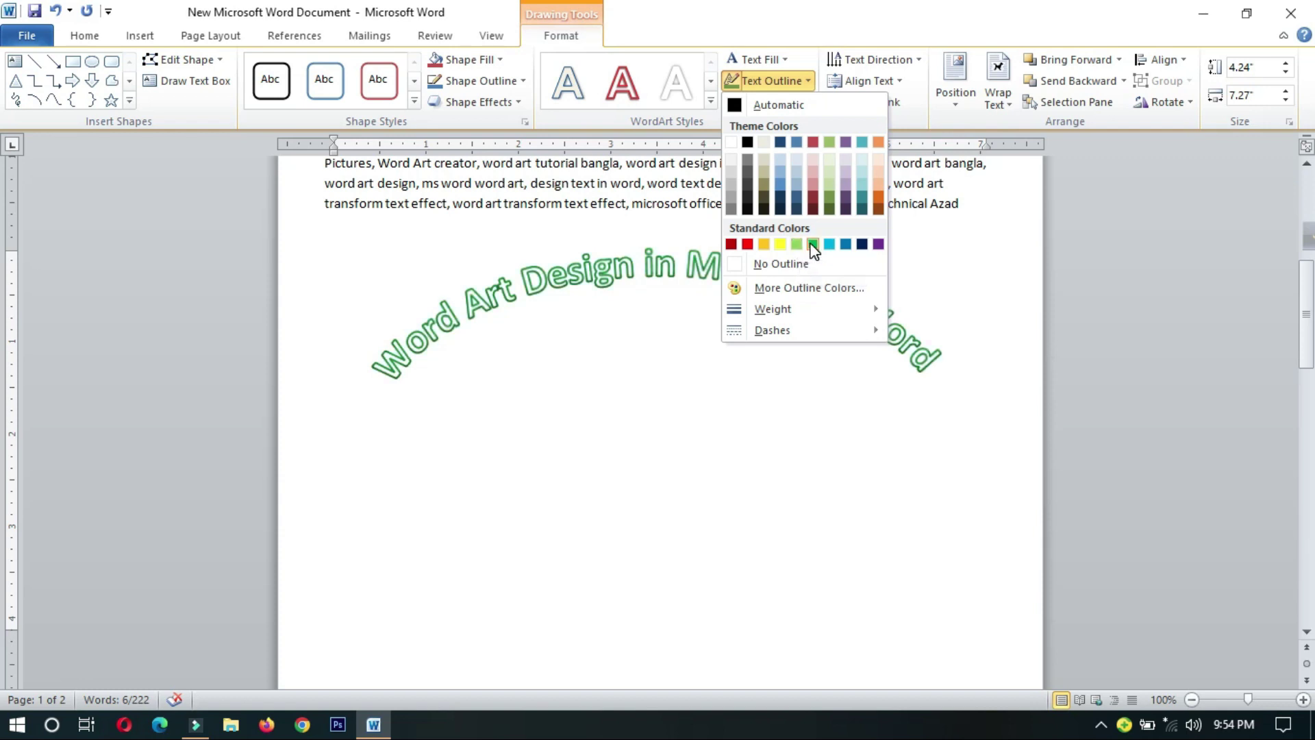
{"action": "left_click", "coordinate": [813, 244]}
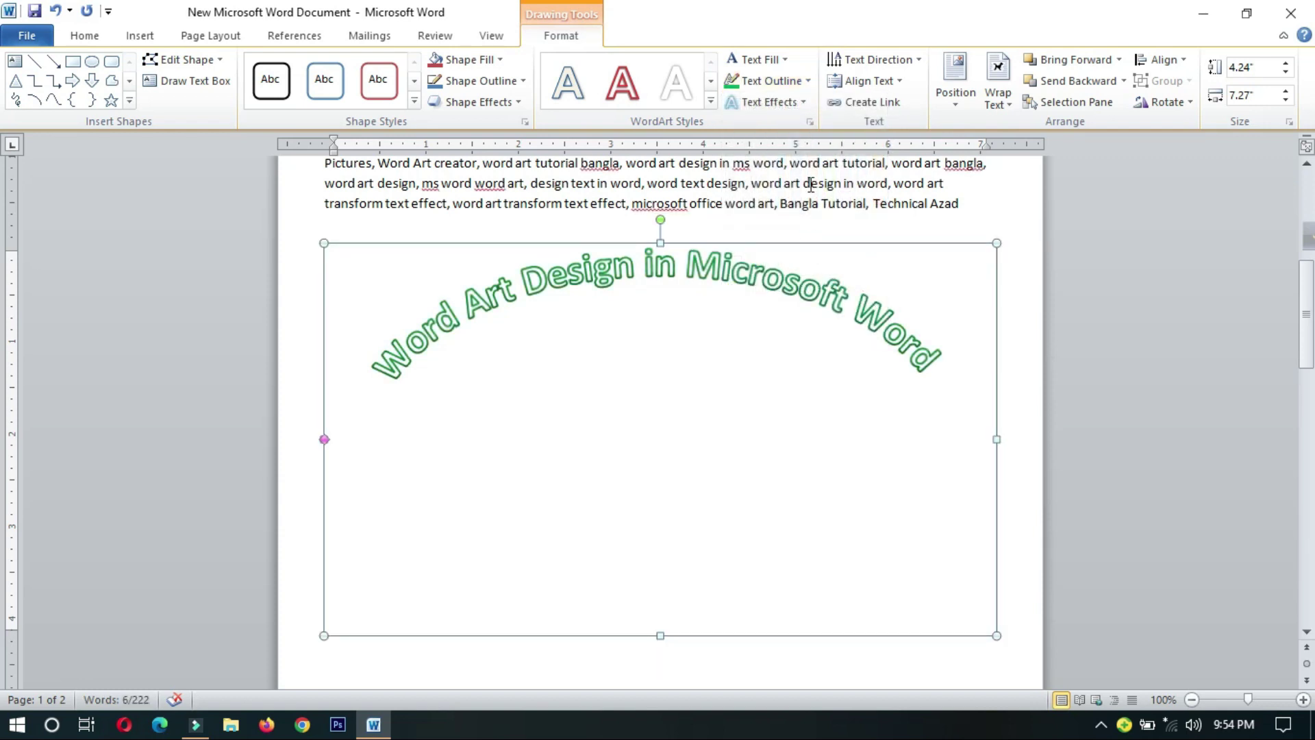
{"action": "left_click", "coordinate": [809, 85]}
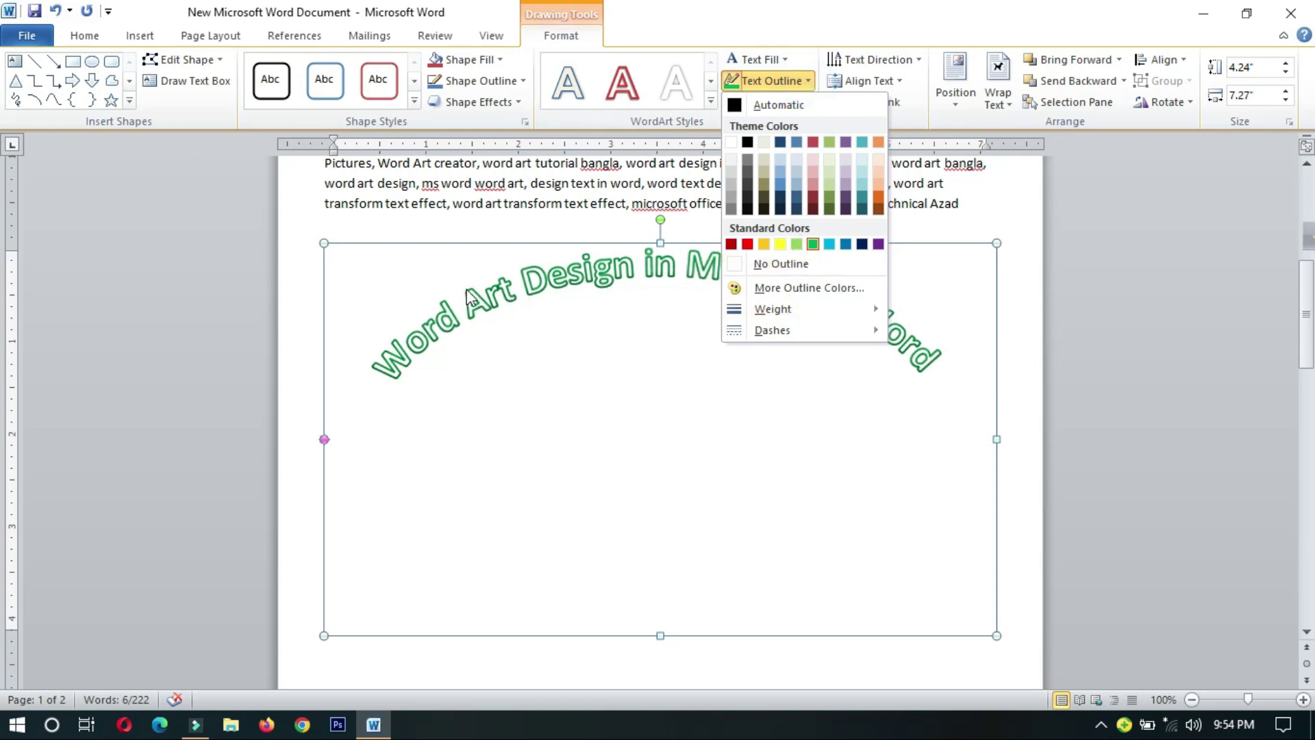
{"action": "mouse_move", "coordinate": [773, 308]}
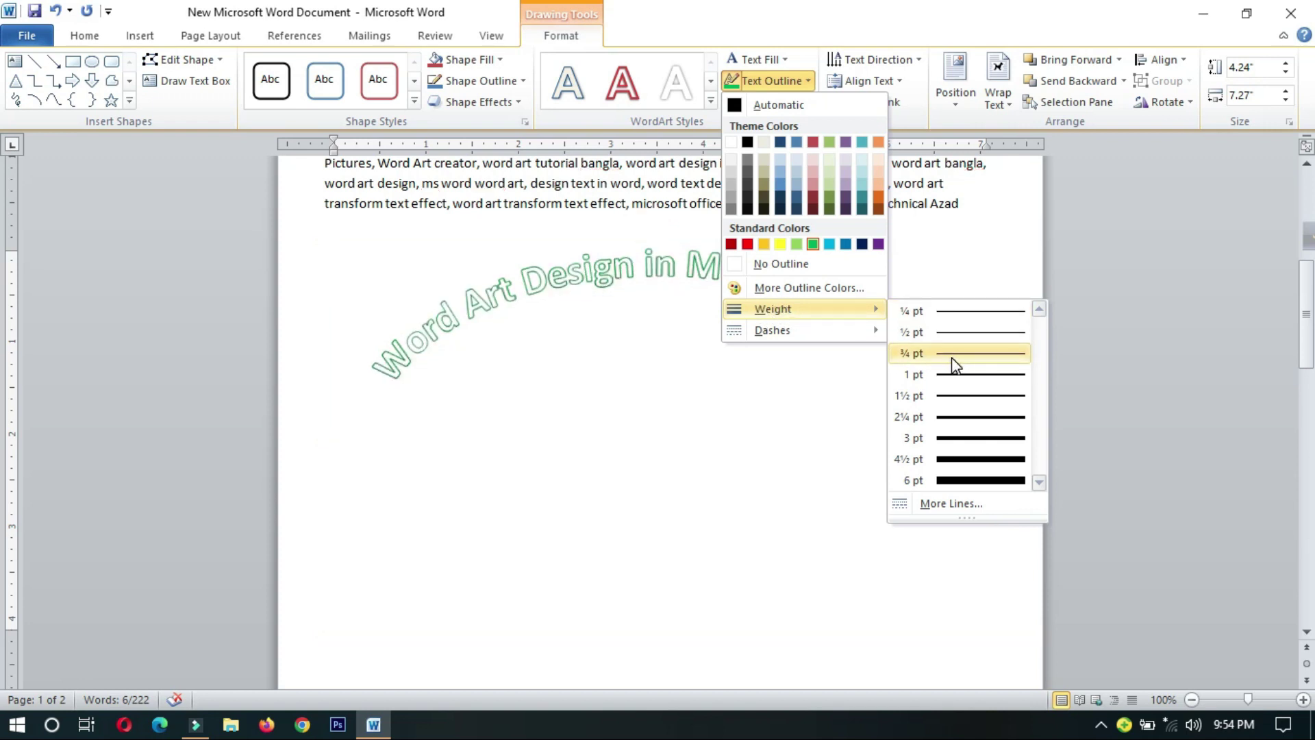
{"action": "left_click", "coordinate": [962, 397]}
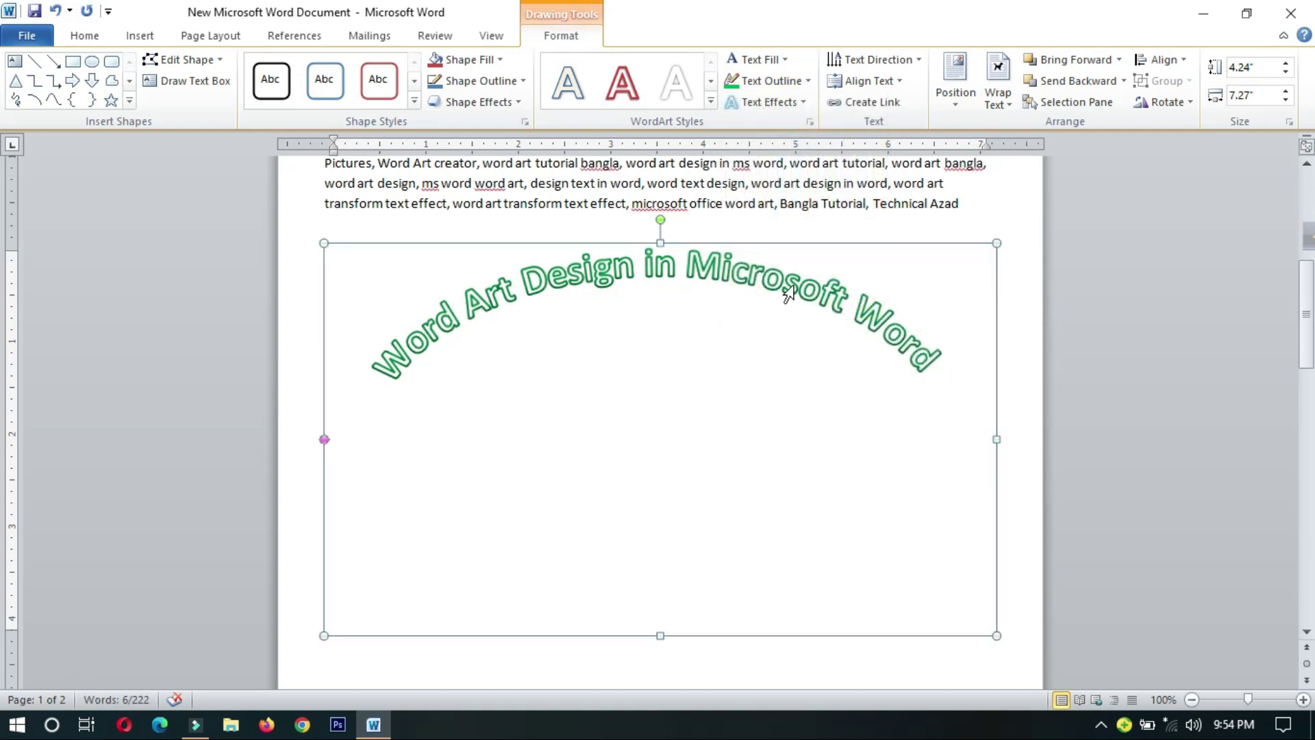
{"action": "left_click", "coordinate": [808, 82]}
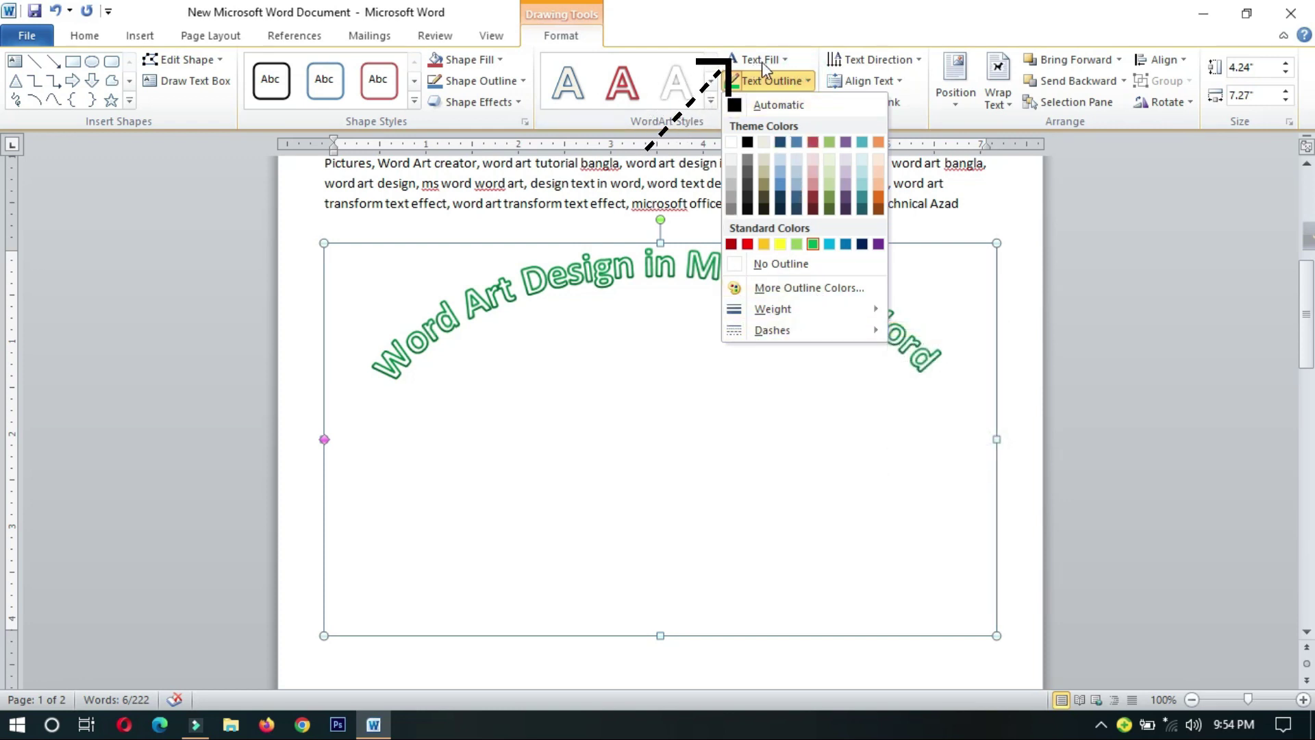
Fill the title letters with a Light Variations gradient
{"action": "left_click", "coordinate": [785, 59]}
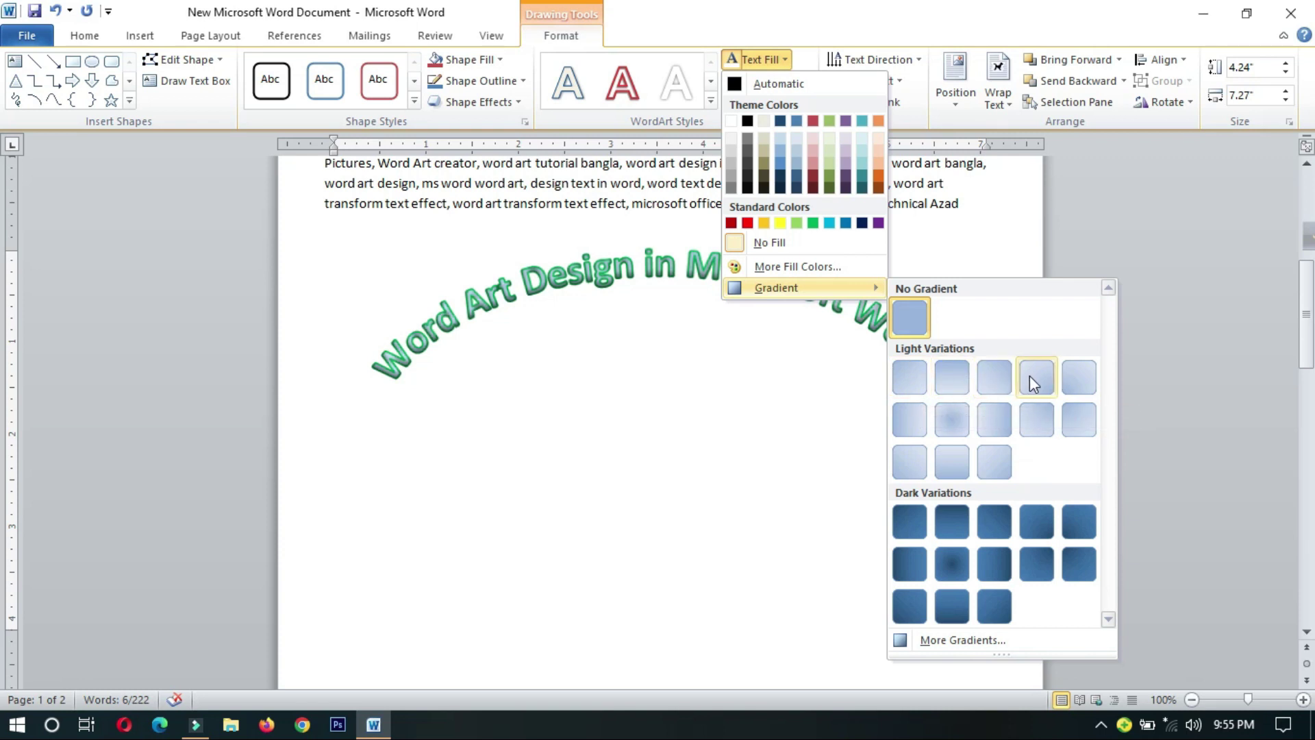
{"action": "left_click", "coordinate": [1073, 373]}
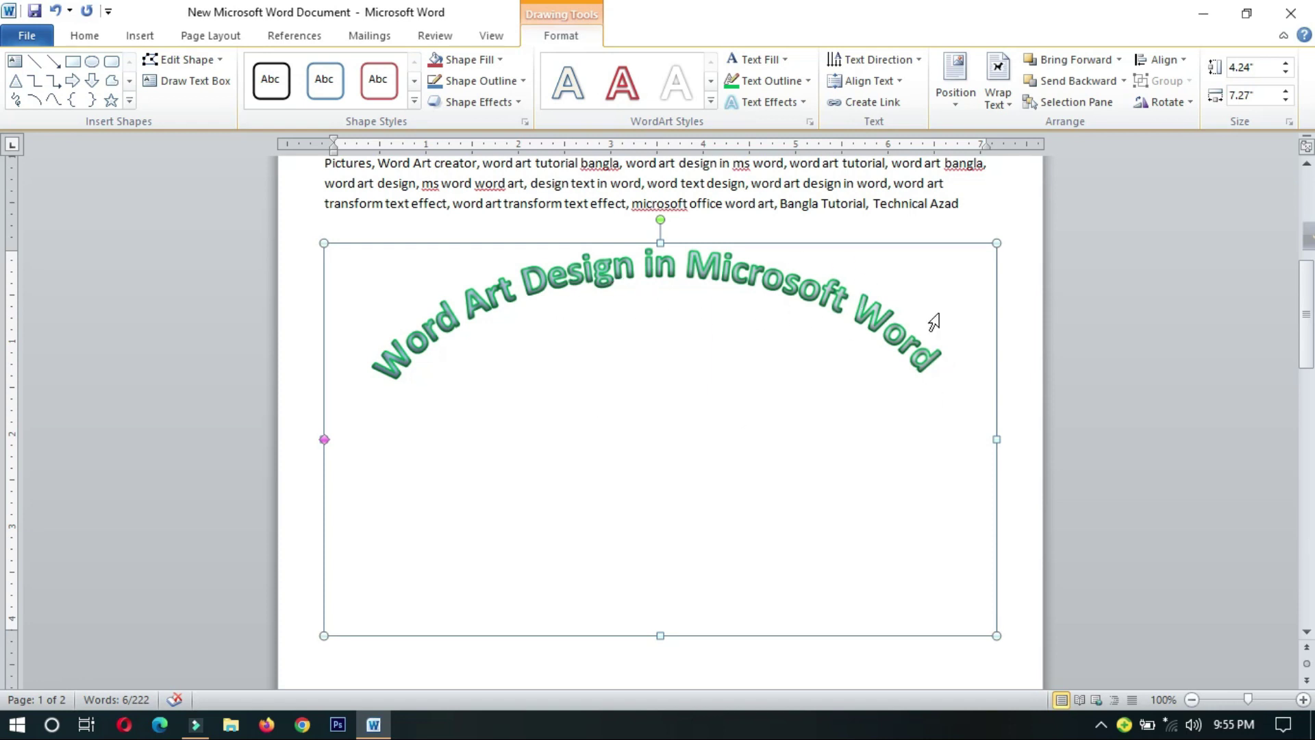
{"action": "left_click", "coordinate": [788, 61]}
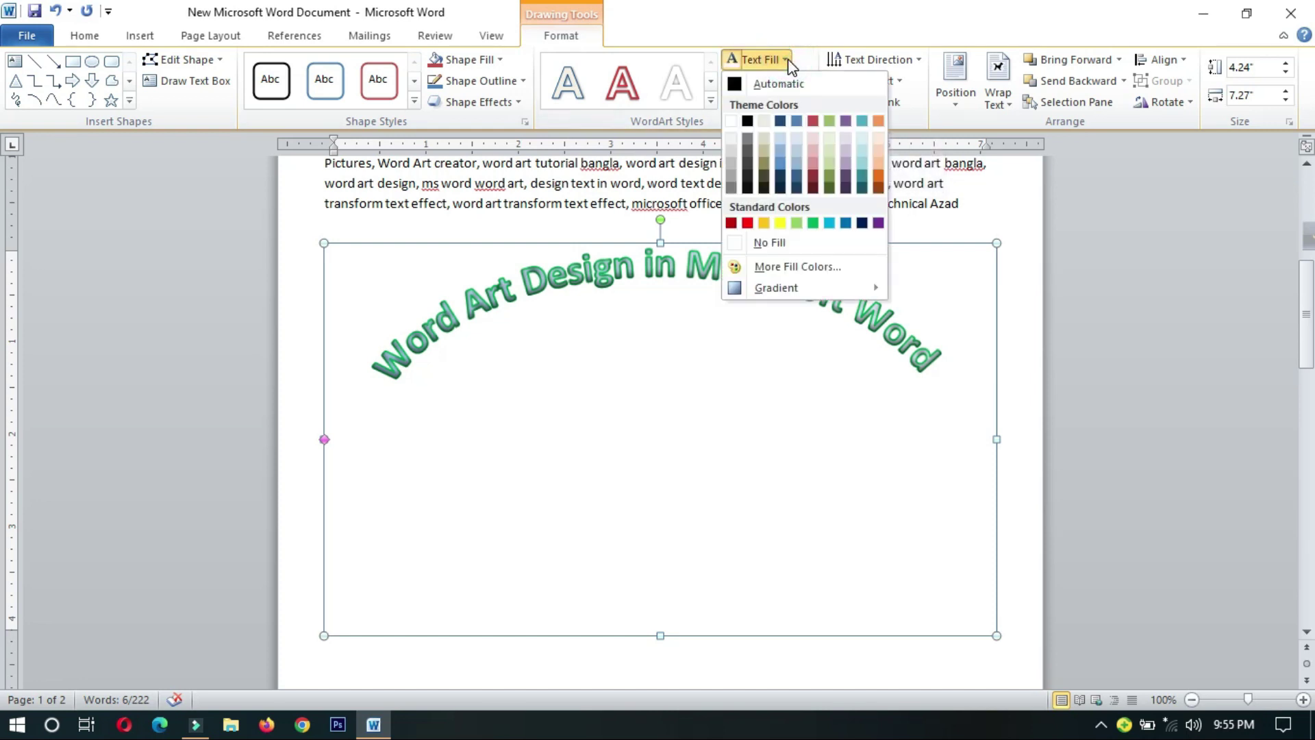
{"action": "left_click", "coordinate": [787, 61]}
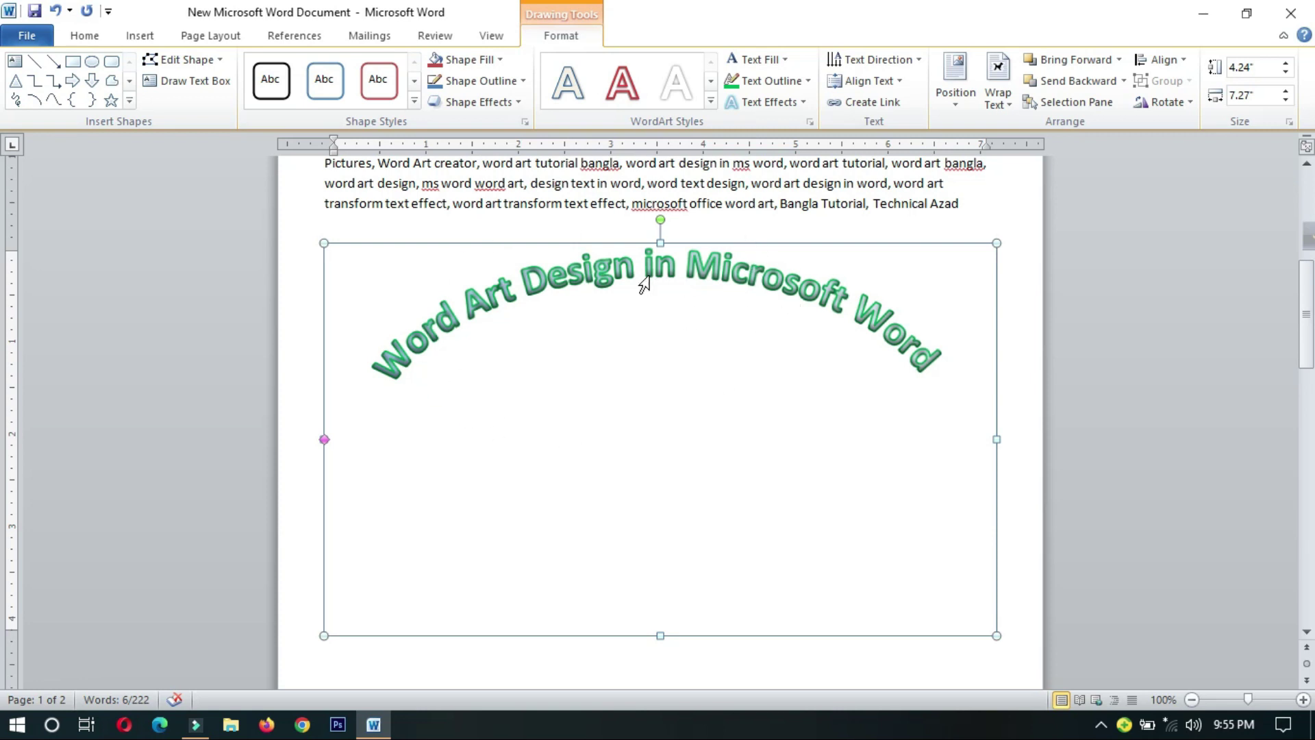
{"action": "left_click", "coordinate": [803, 102]}
{"action": "mouse_move", "coordinate": [787, 348]}
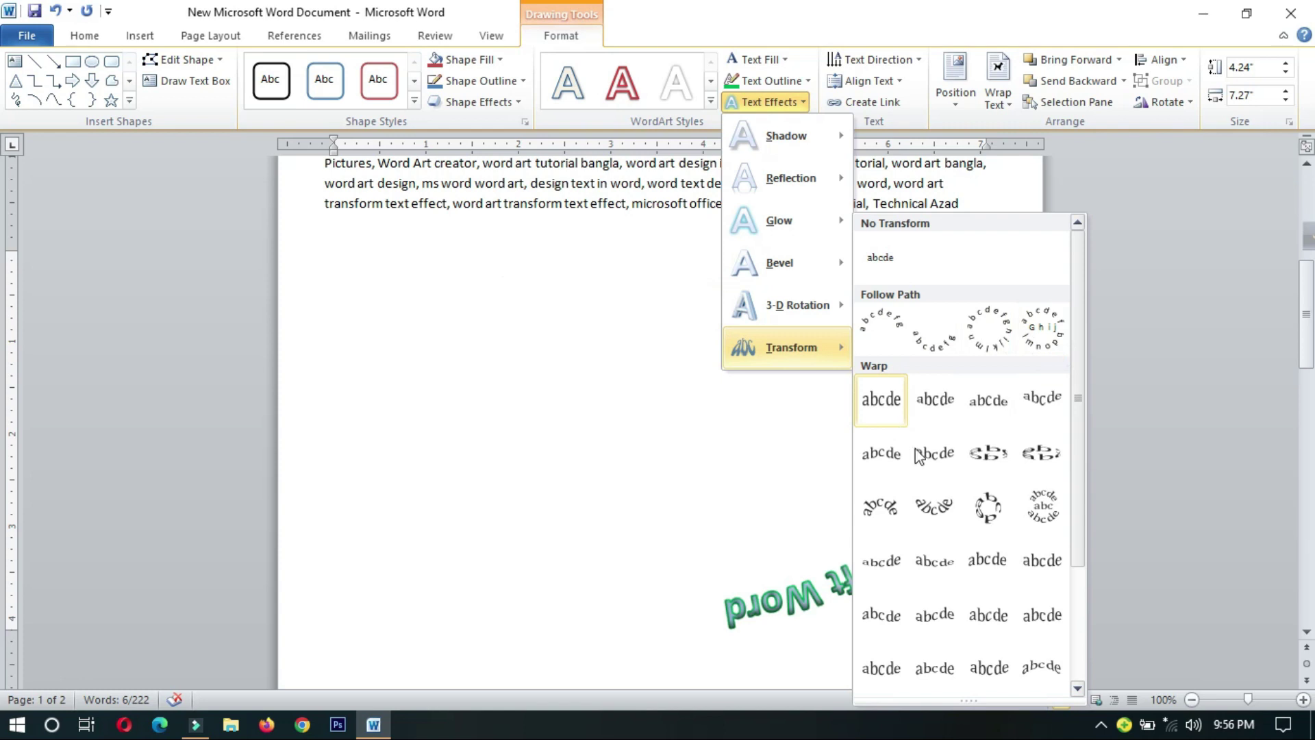
Apply a circular Warp transform so the title bends around a wide arch
{"action": "left_click", "coordinate": [894, 507]}
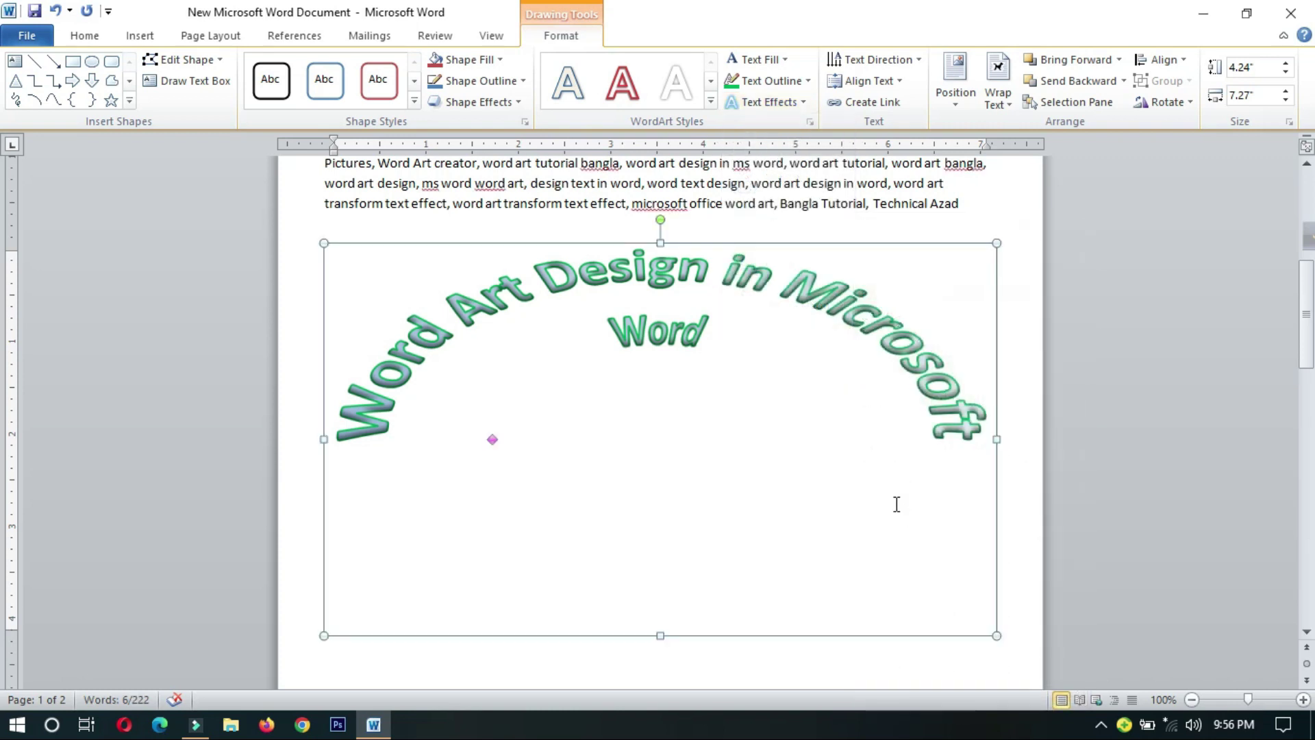